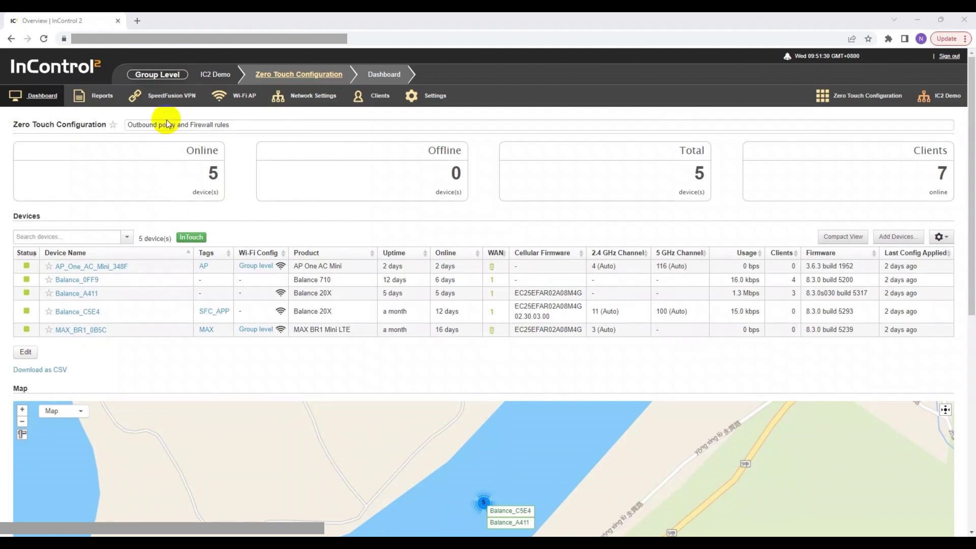
Step: Go to SpeedFusion VPN configuration in InControl 2 and start adding a new profile
left_click(170, 100)
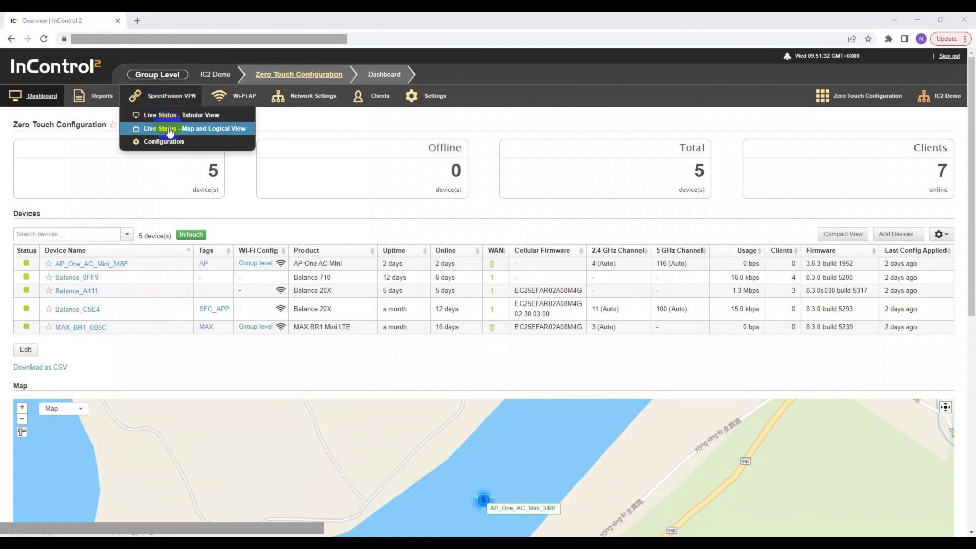
left_click(171, 145)
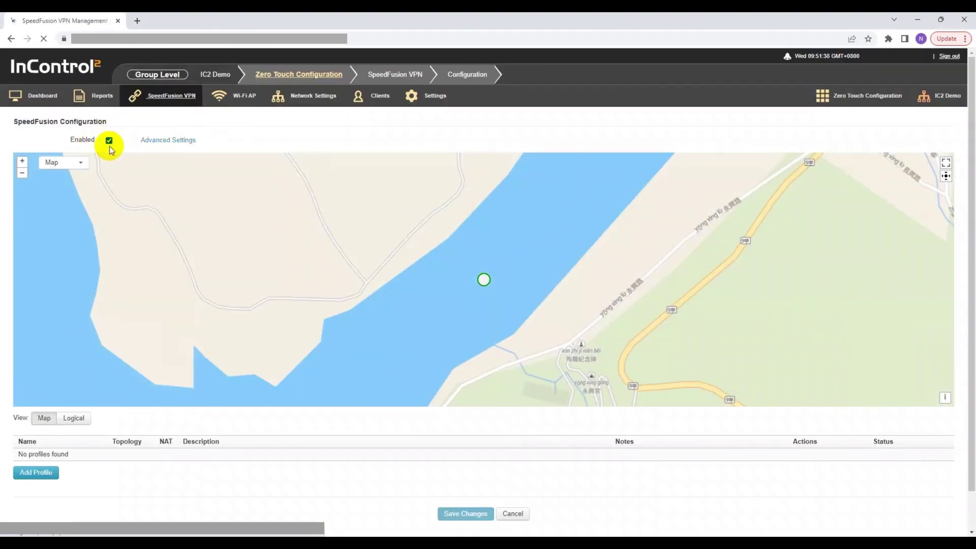
left_click(46, 479)
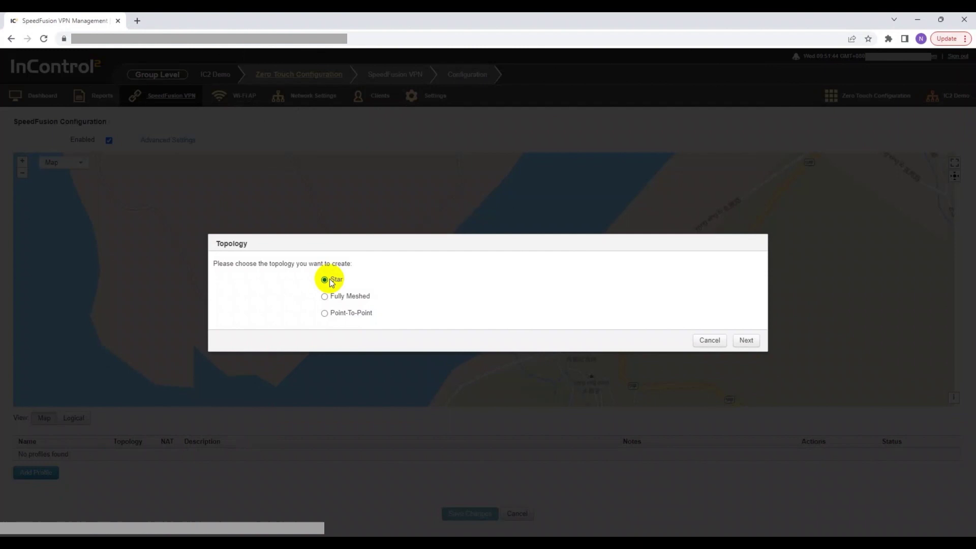
Step: Accept Star topology, choose Balance_A411 as the hub, and keep Balance_C5E4 as endpoint
left_click(747, 342)
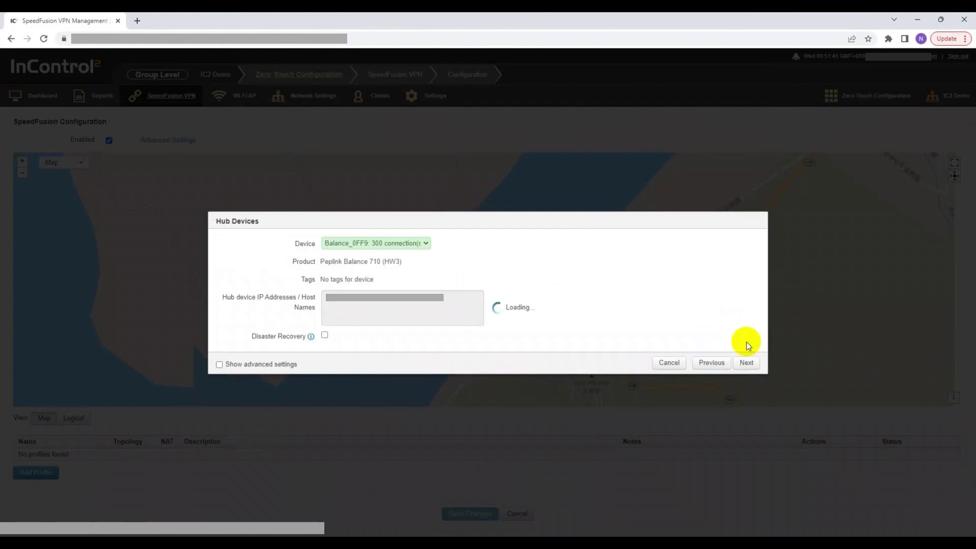
left_click(373, 245)
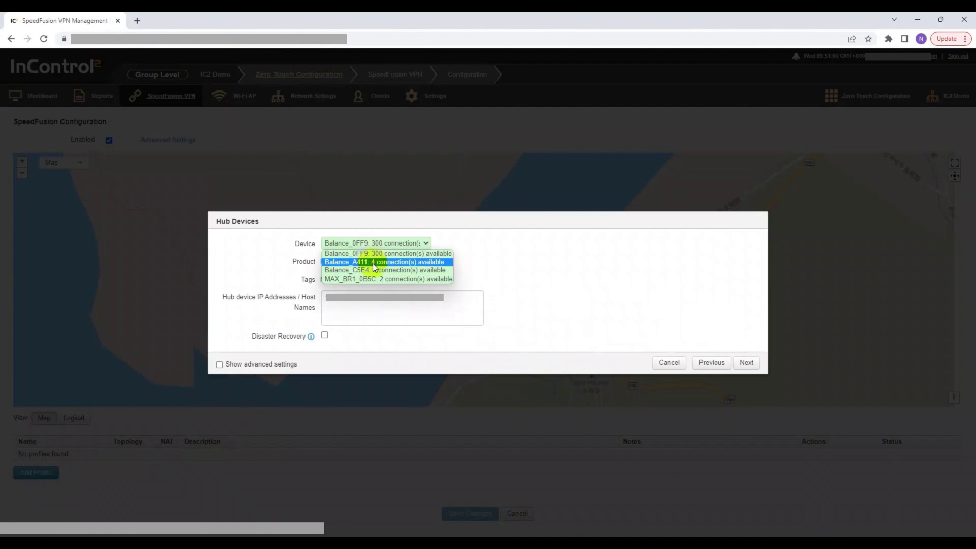
left_click(374, 262)
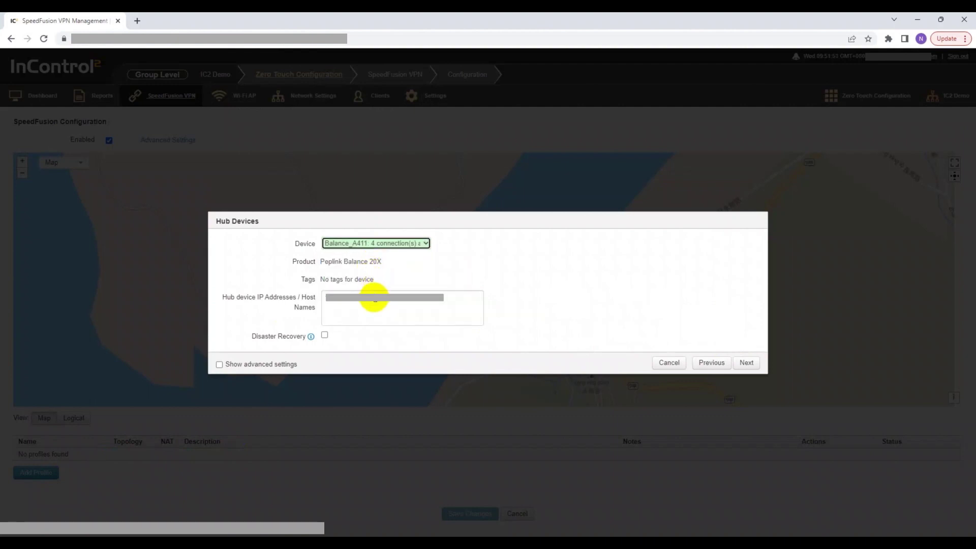
left_click(745, 363)
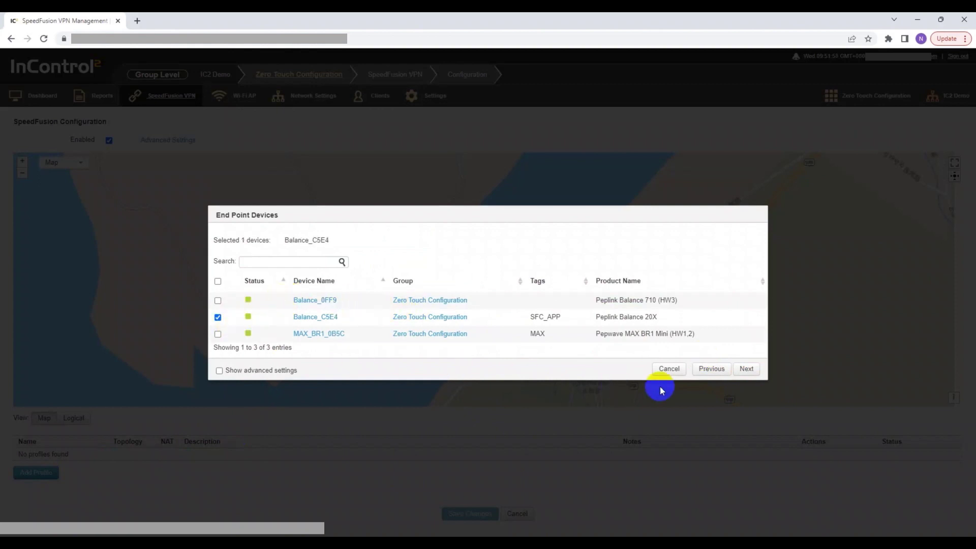
Step: Give profile SF VPN DEMO Dynamic Weighted Bonding under advanced settings and review it
left_click(746, 369)
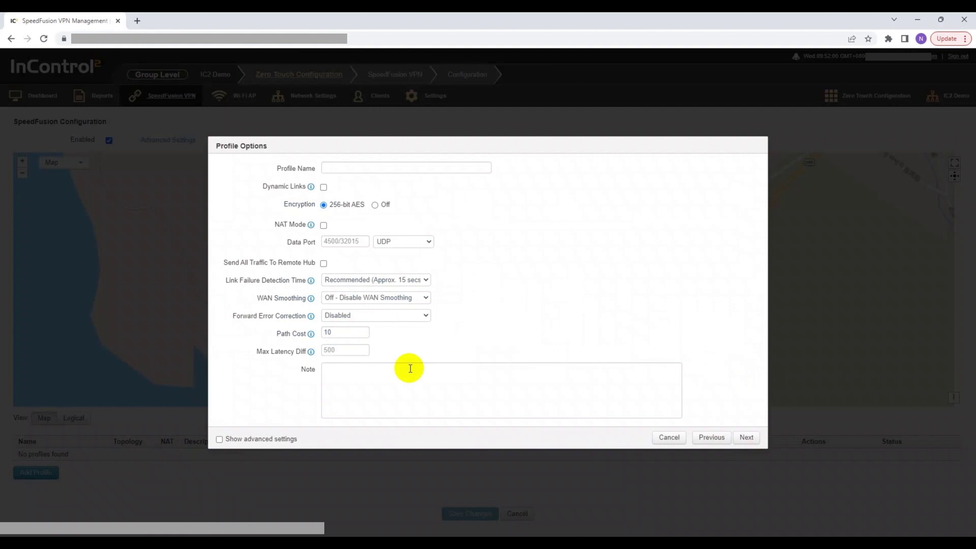
left_click(220, 439)
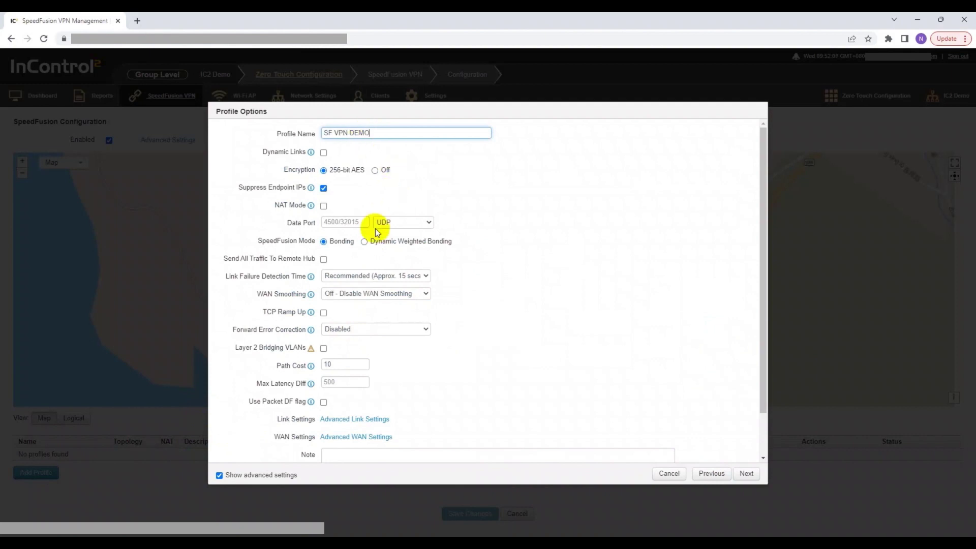
left_click(389, 242)
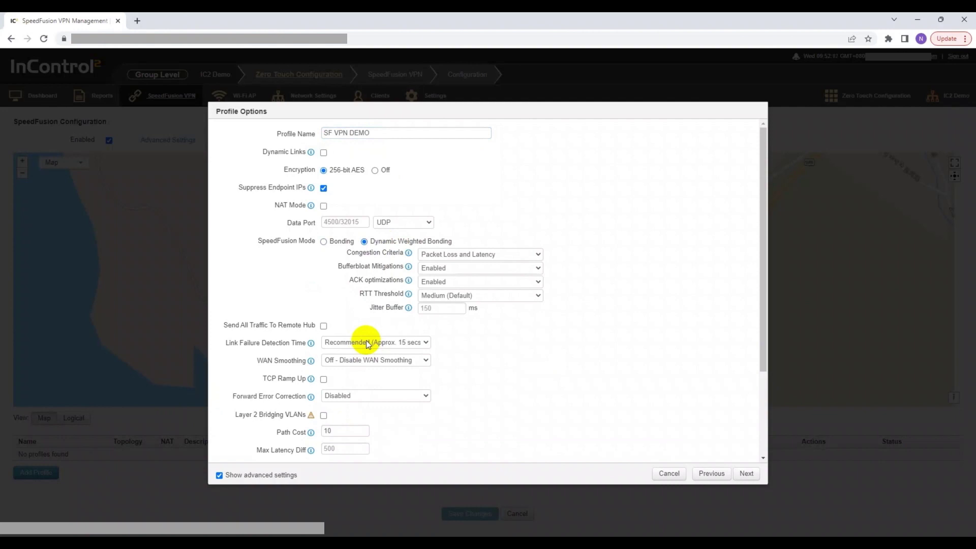
scroll(368, 345, "down", 1)
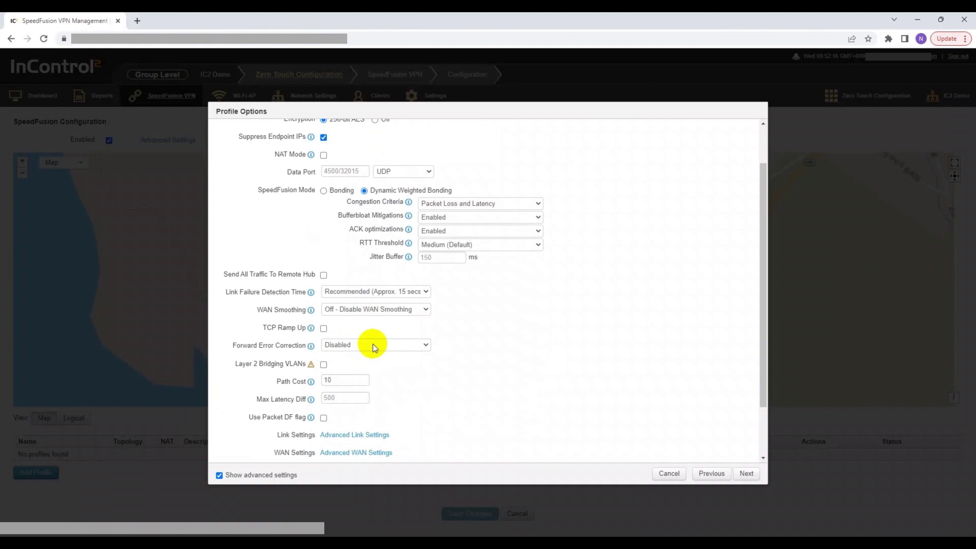
scroll(504, 395, "down", 3)
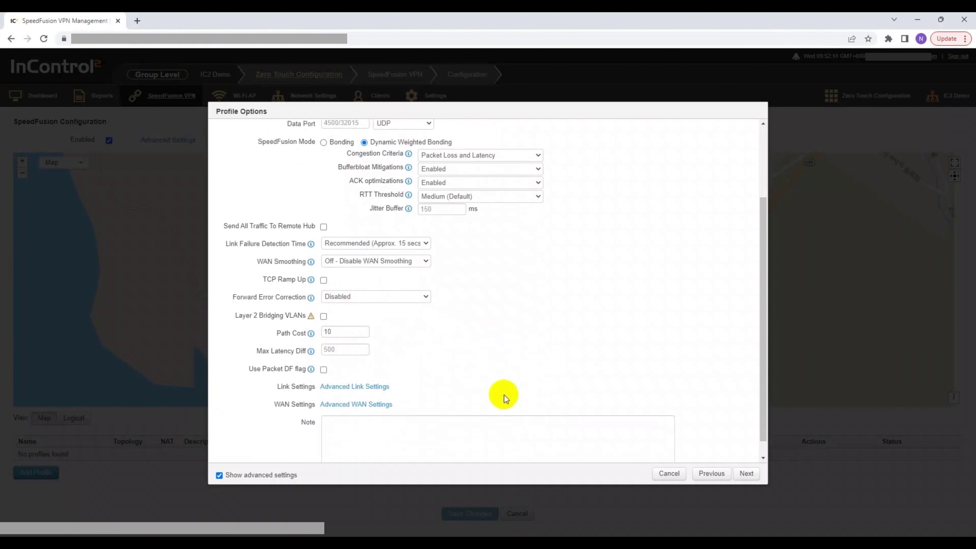
Step: Finish creating the SF VPN DEMO profile from its summary page
left_click(745, 474)
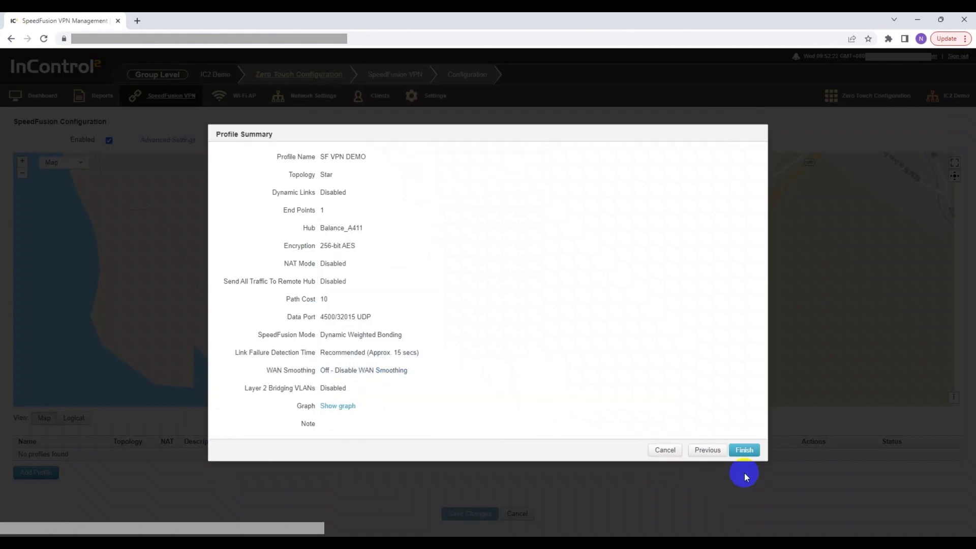
left_click(744, 451)
scroll(570, 428, "down", 1)
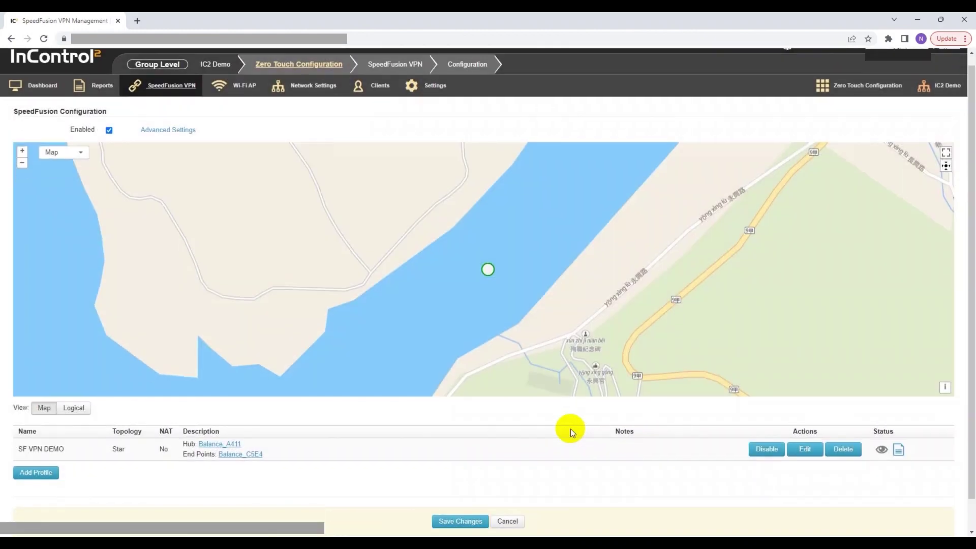
scroll(570, 429, "down", 1)
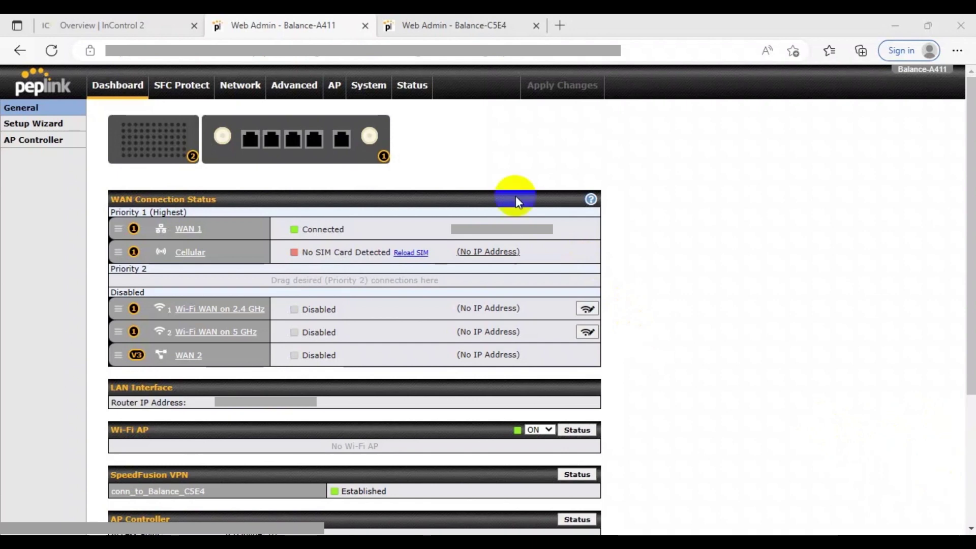
Step: Run Balance-A411's WAN Analysis as a server on port 6000
left_click(369, 91)
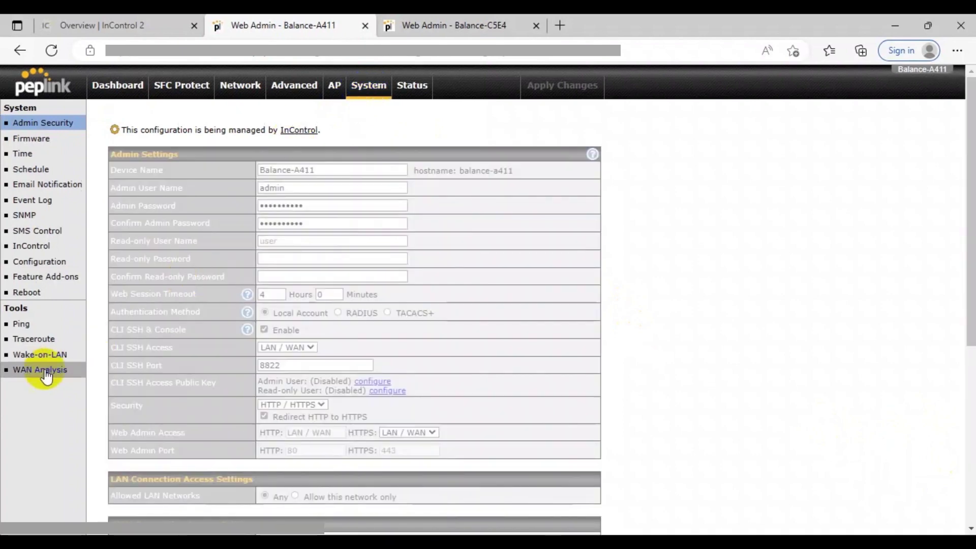
left_click(46, 377)
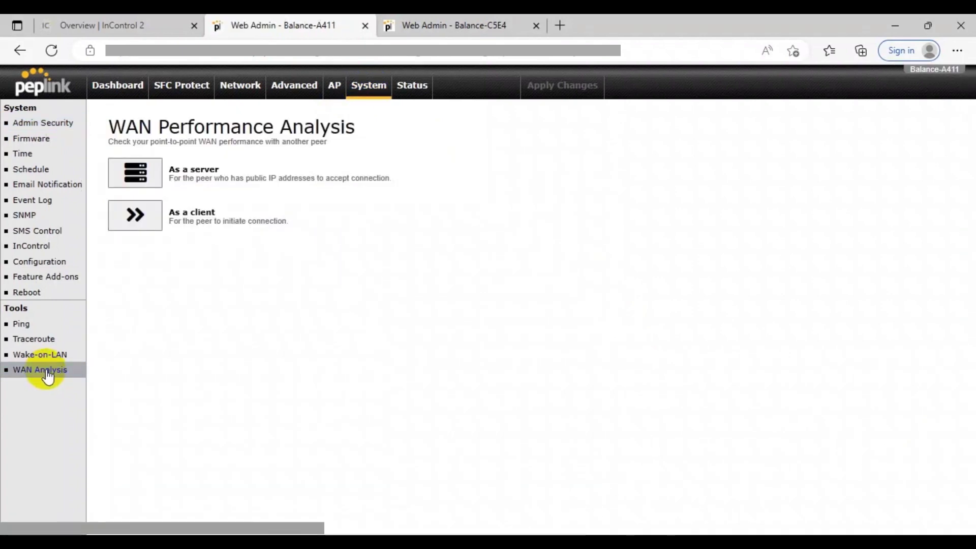
left_click(135, 174)
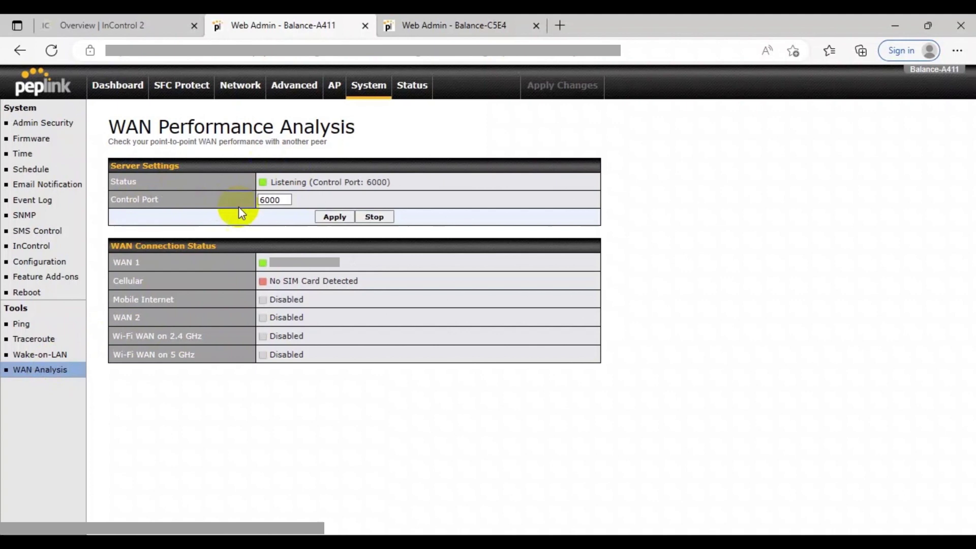
Step: Set Balance-C5E4's WAN Analysis to act as a client
left_click(433, 26)
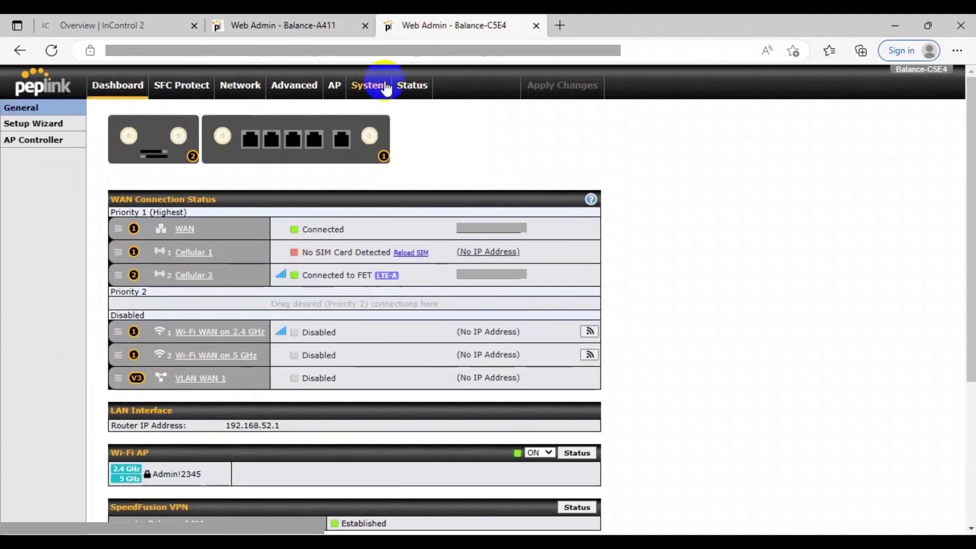
left_click(370, 86)
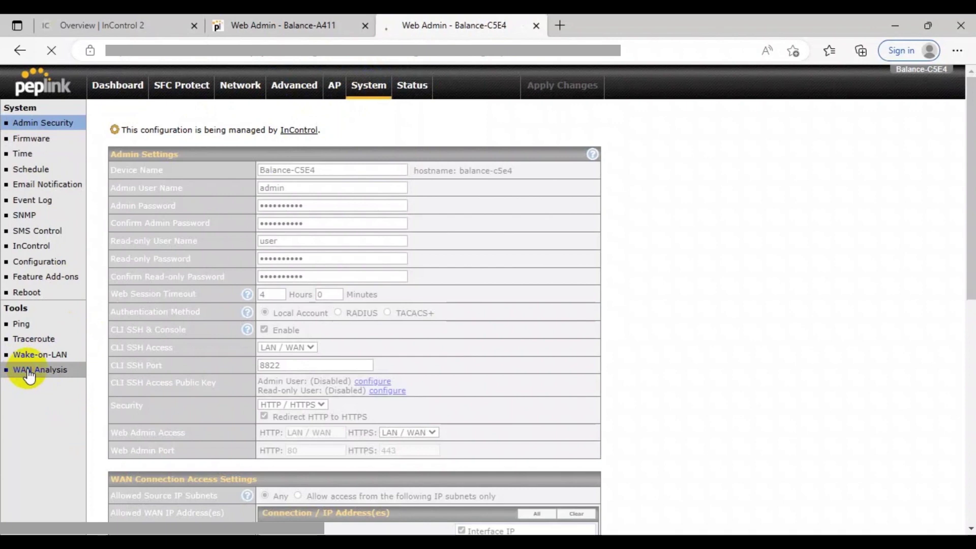
left_click(29, 373)
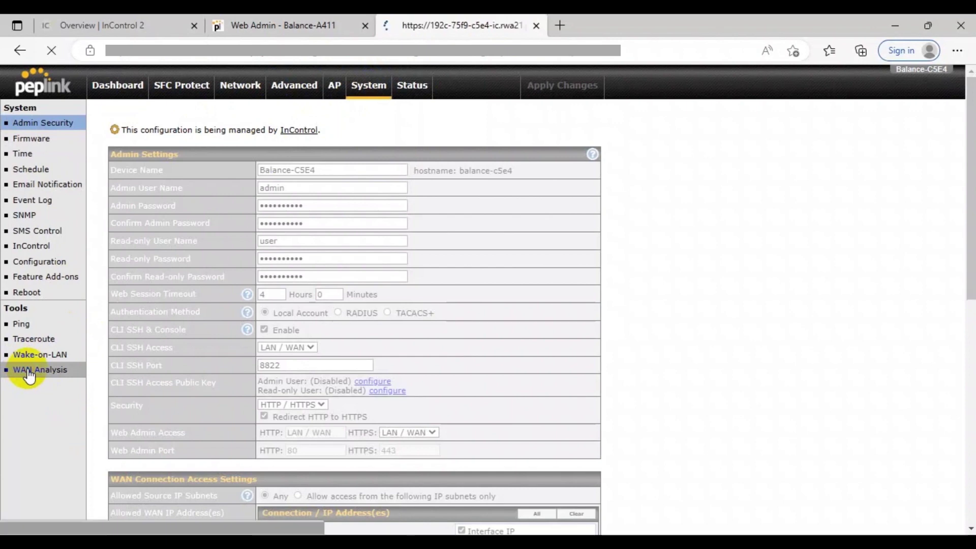
left_click(154, 220)
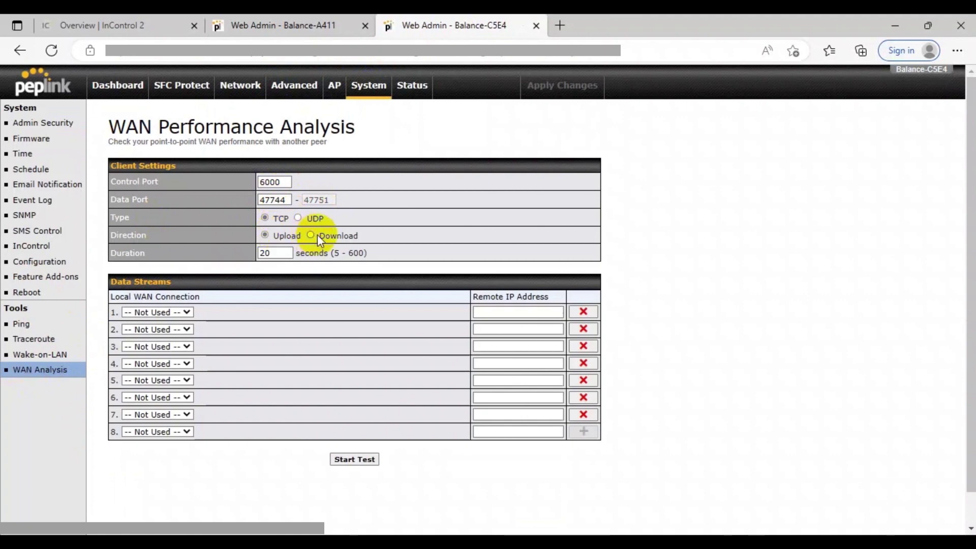
Step: Set the 20-second test's first stream to WAN and second stream to Cellular 2
left_click(281, 254)
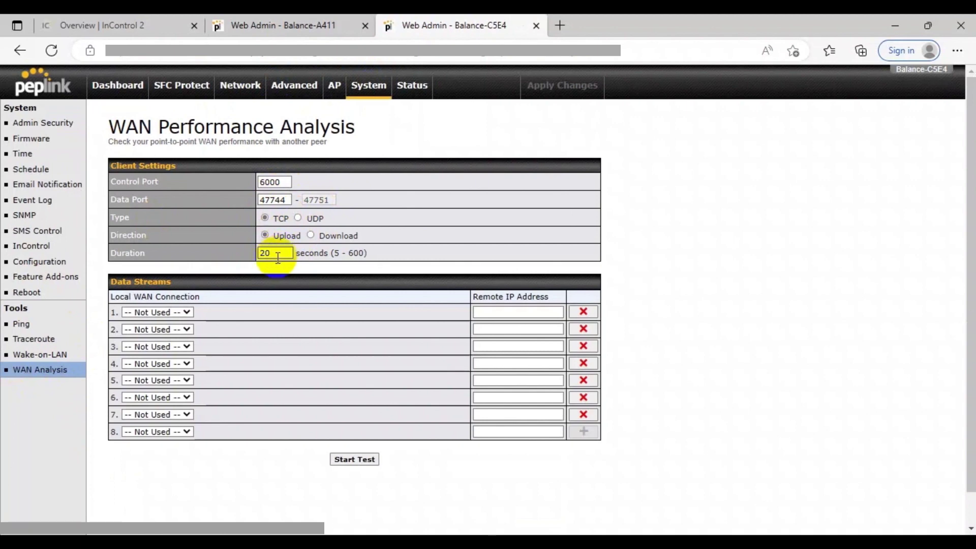
left_click(188, 311)
left_click(182, 332)
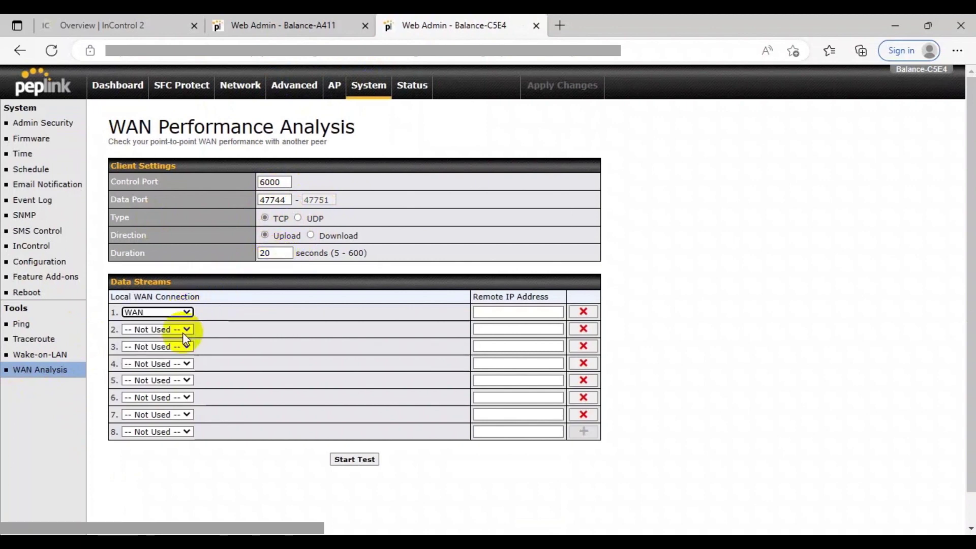
left_click(179, 329)
left_click(180, 375)
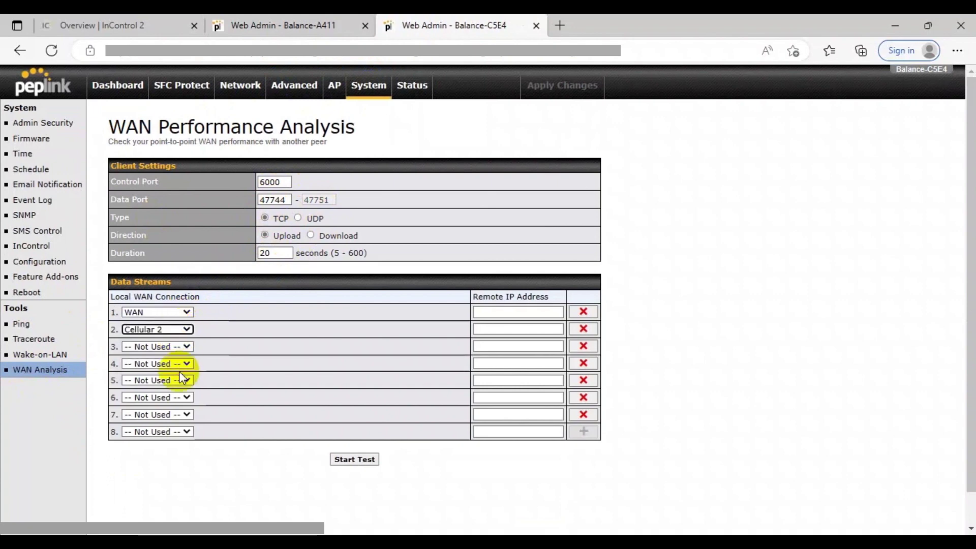
Step: Use Balance-A411's WAN 1 IP as the remote IP and start the test
left_click(283, 29)
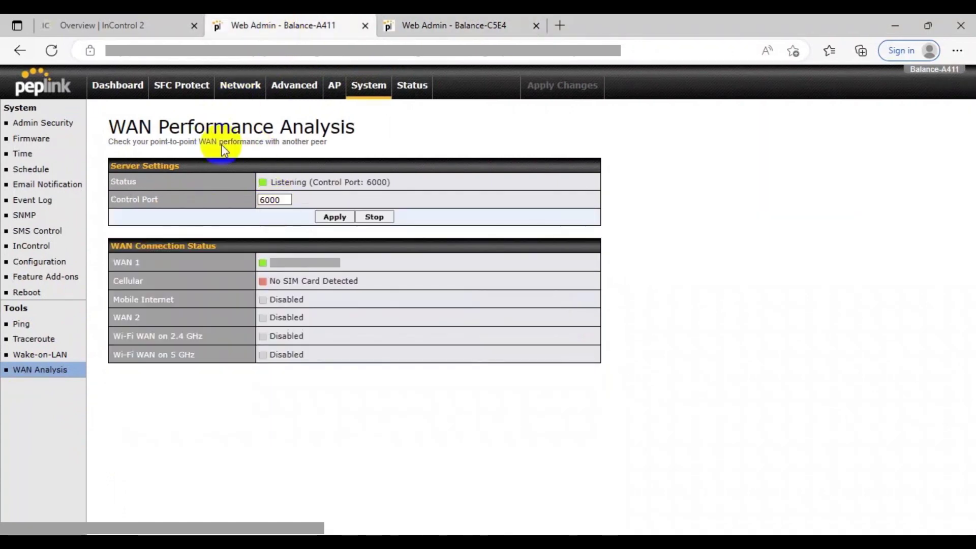
left_click(124, 86)
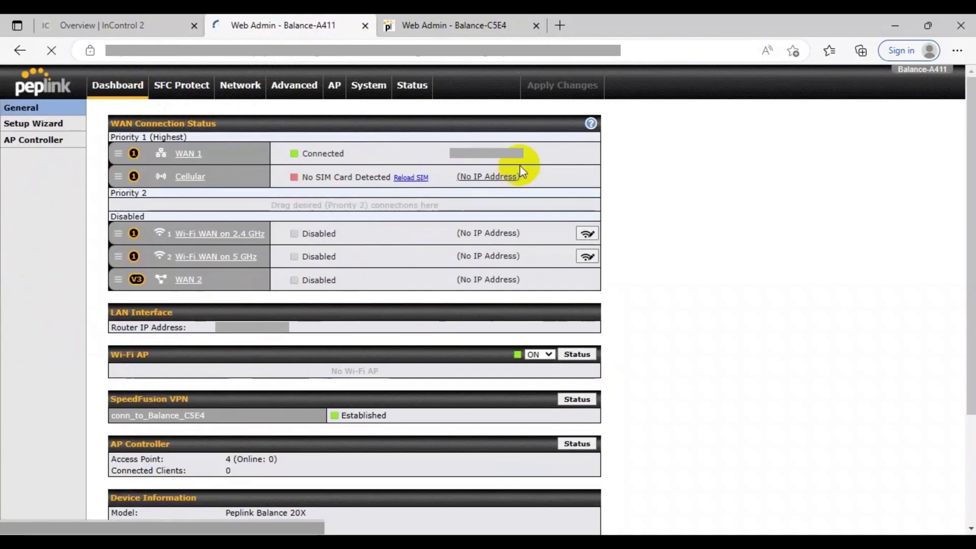
left_click(511, 155)
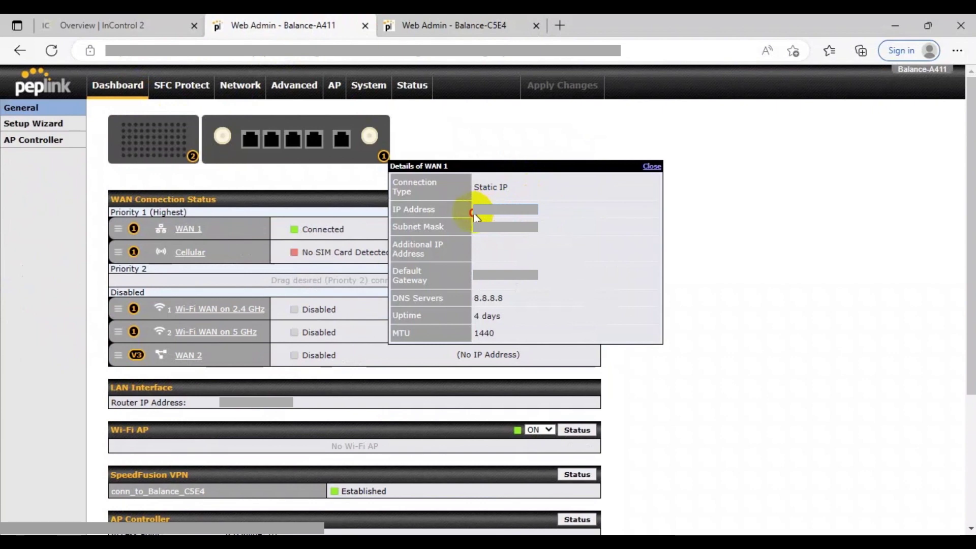
left_click(649, 168)
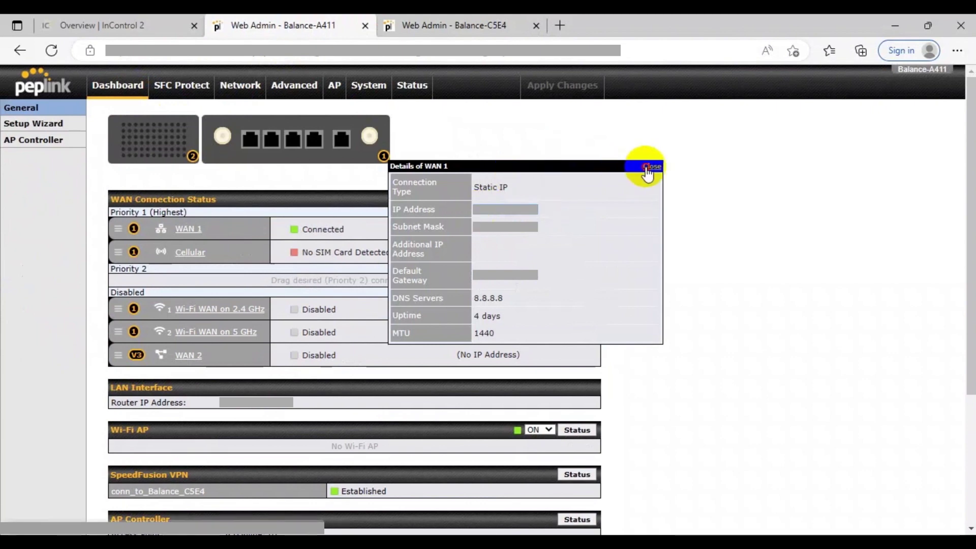
left_click(443, 27)
left_click(503, 313)
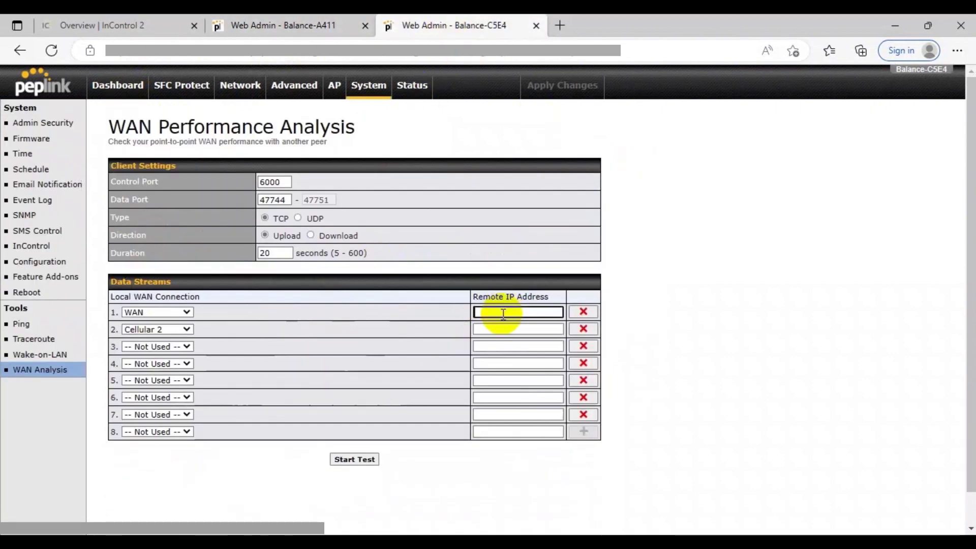
left_click(501, 327)
left_click(355, 459)
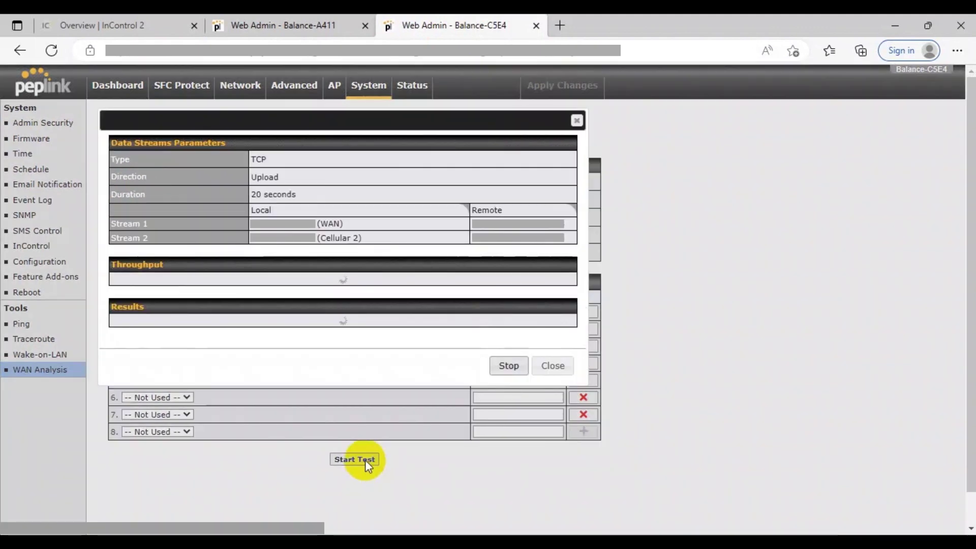
Step: Let the test finish and highlight the 50.7741 Mbps overall throughput
mouse_move(193, 365)
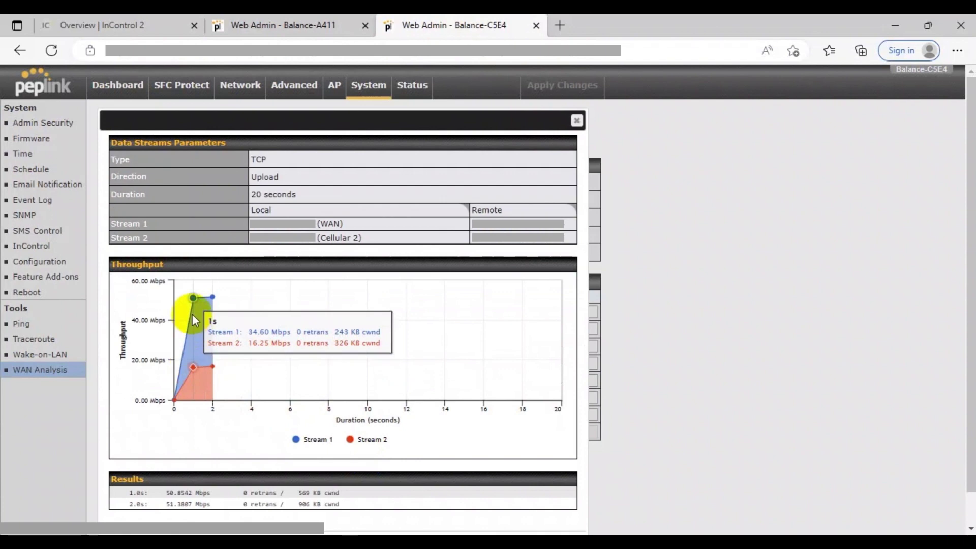
scroll(292, 442, "down", 1)
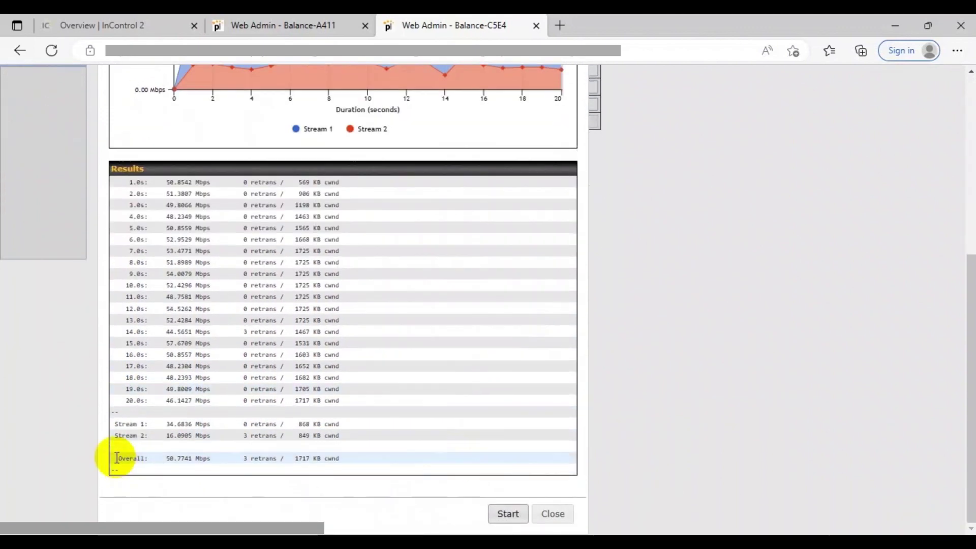
left_click_drag(114, 458, 218, 460)
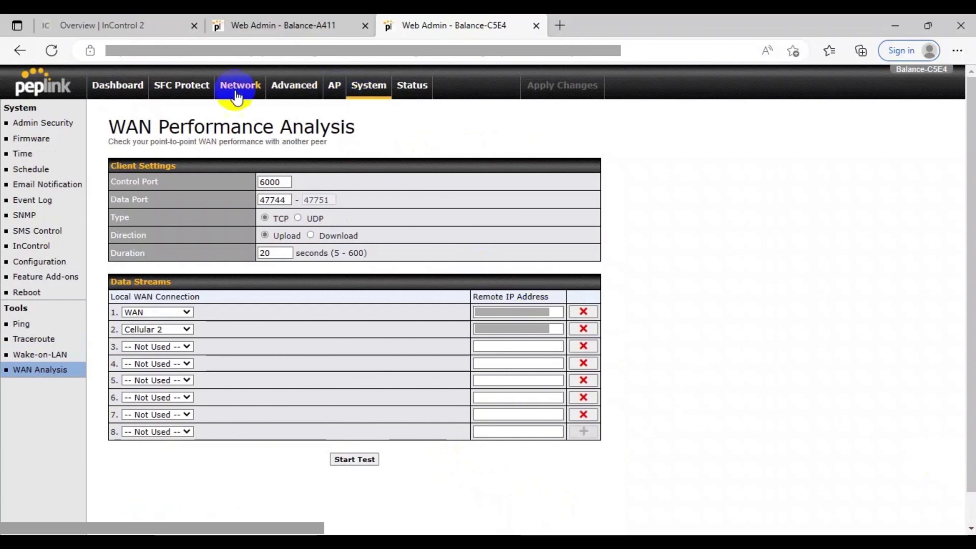
Step: Show Balance-C5E4's Status > SpeedFusion VPN page listing the Balance-A411 peer
left_click(124, 85)
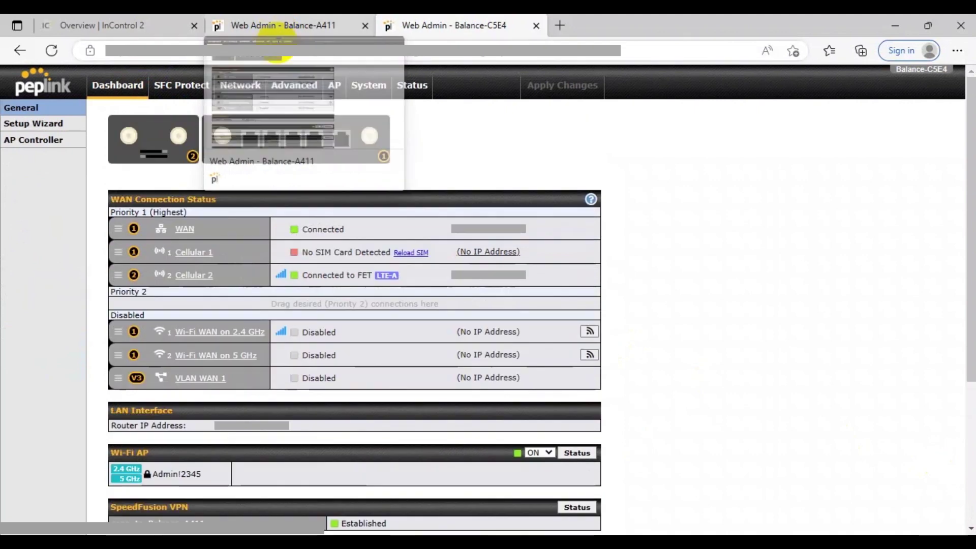
left_click(401, 90)
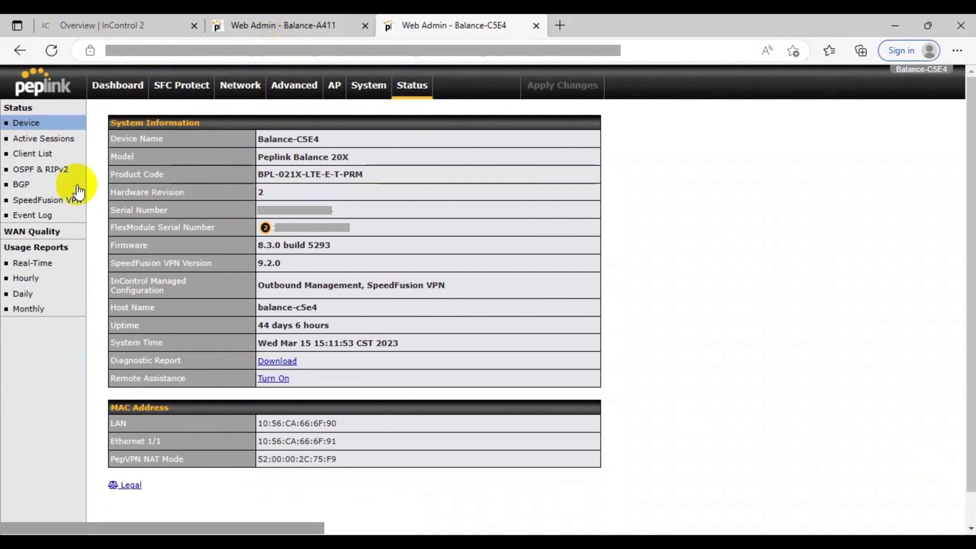
left_click(45, 201)
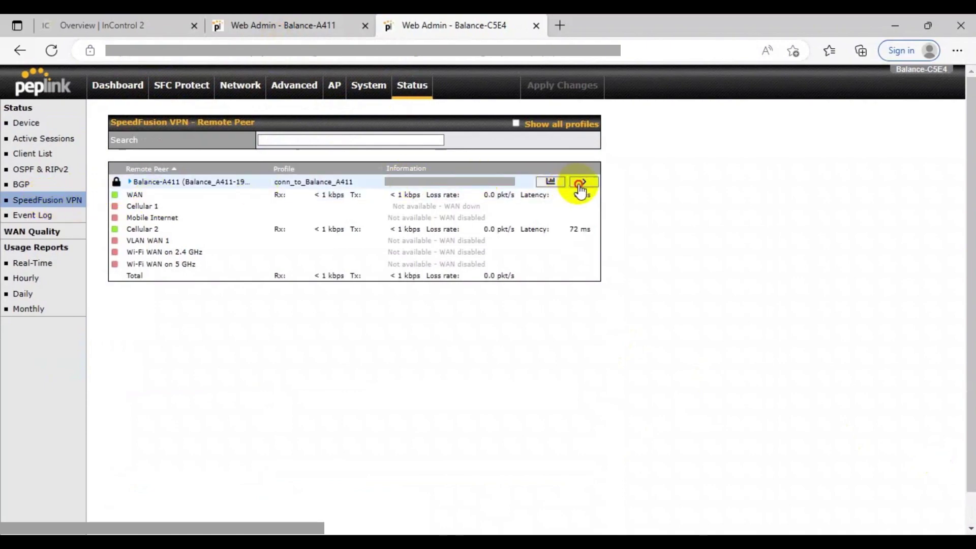
Step: Open the Balance-A411 peer's details with remote connections shown per WAN
left_click(581, 184)
left_click(258, 260)
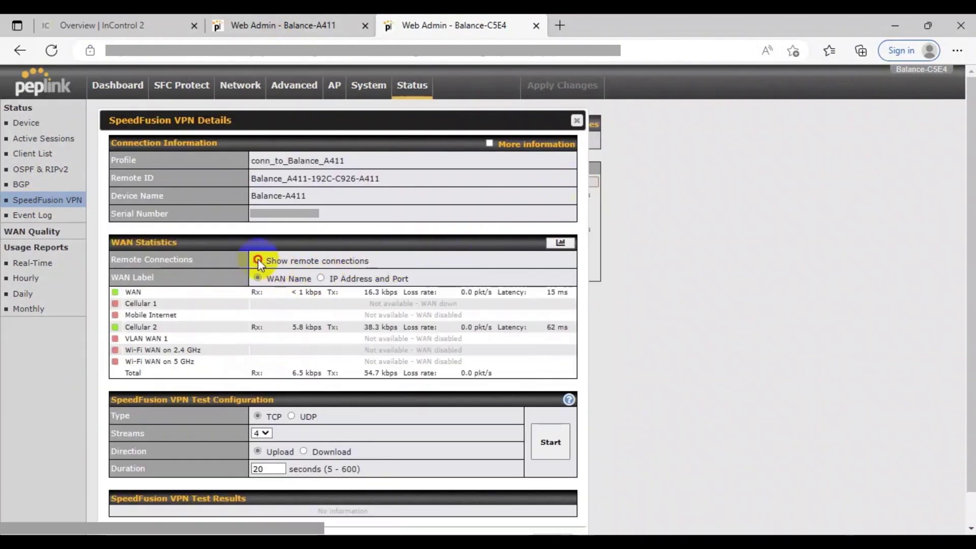
scroll(251, 272, "down", 2)
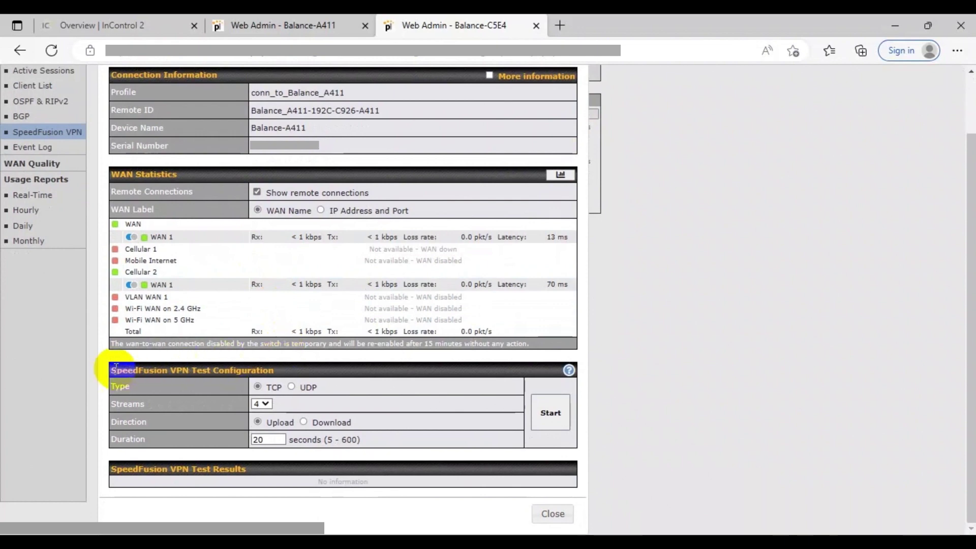
left_click_drag(116, 367, 254, 369)
left_click(266, 369)
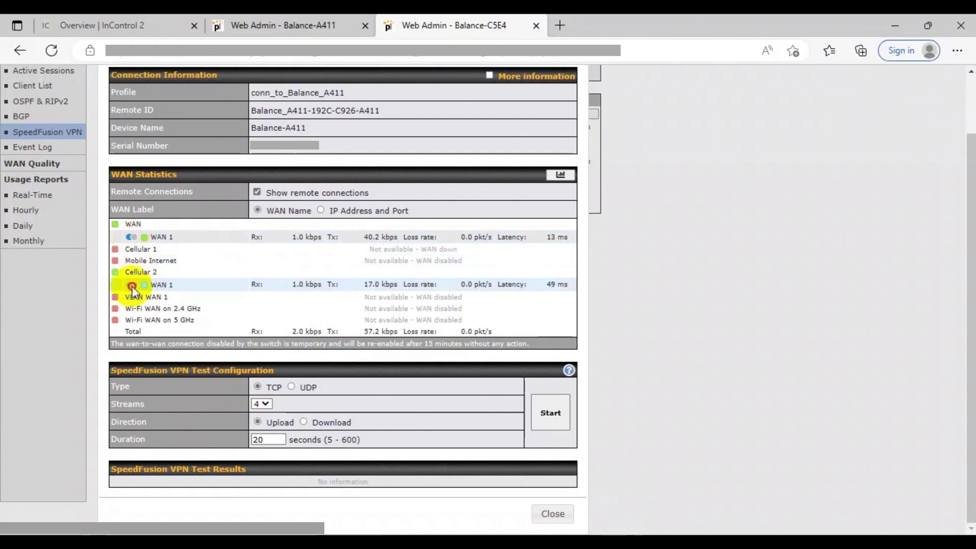
Step: Pause the Cellular 2 link and run the VPN test: 32.2774 Mbps overall
left_click(131, 286)
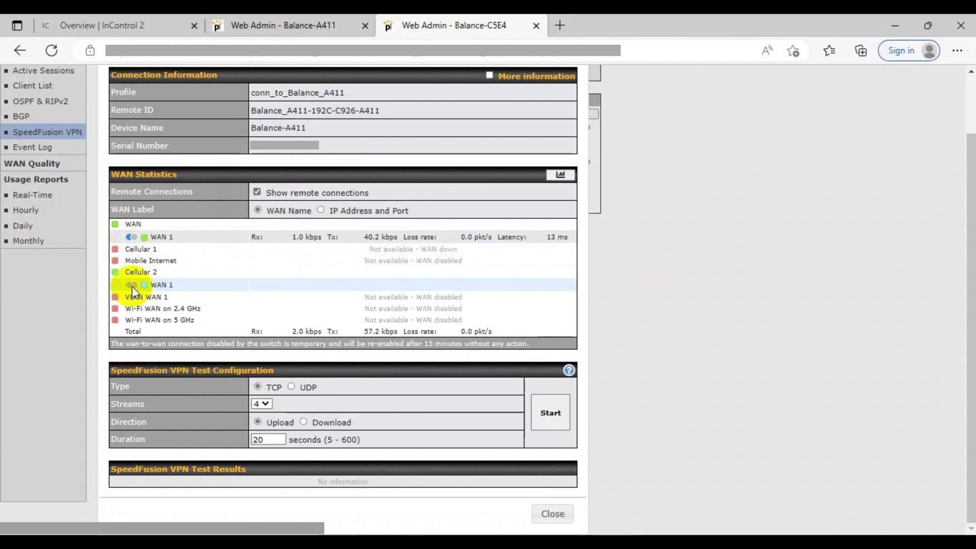
left_click(549, 414)
scroll(581, 447, "down", 2)
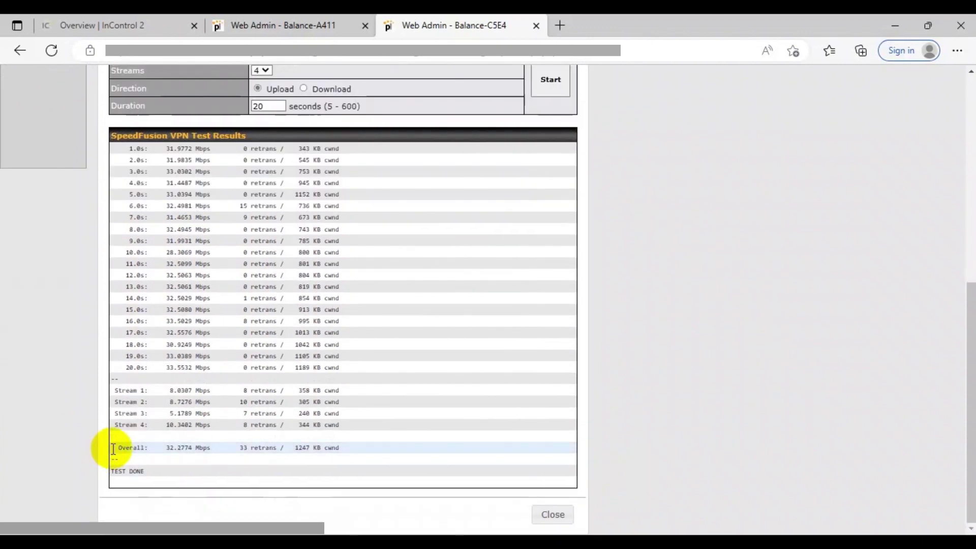
left_click_drag(113, 448, 212, 446)
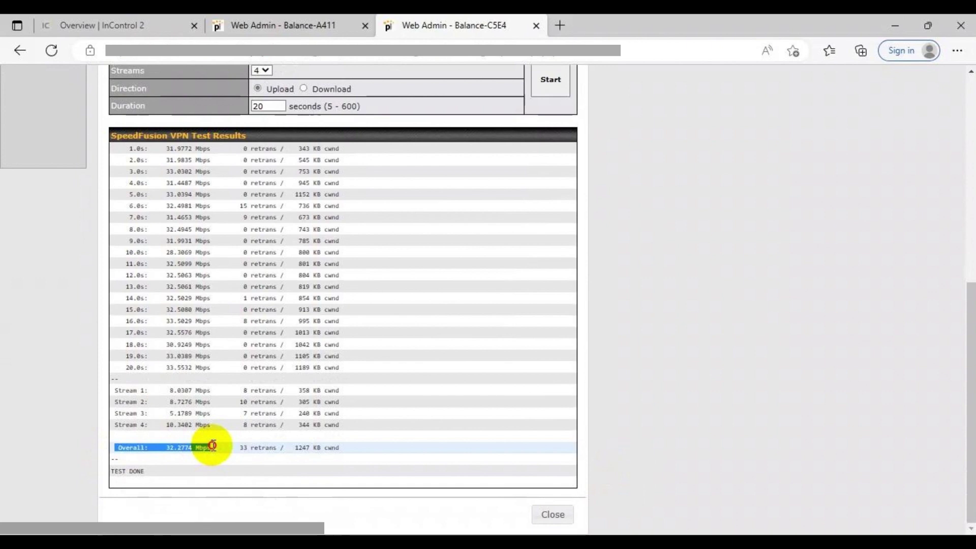
left_click(215, 445)
Step: Re-enable Cellular 2, put WAN on standby, and rerun the test: 15.5136 Mbps overall
scroll(511, 488, "up", 5)
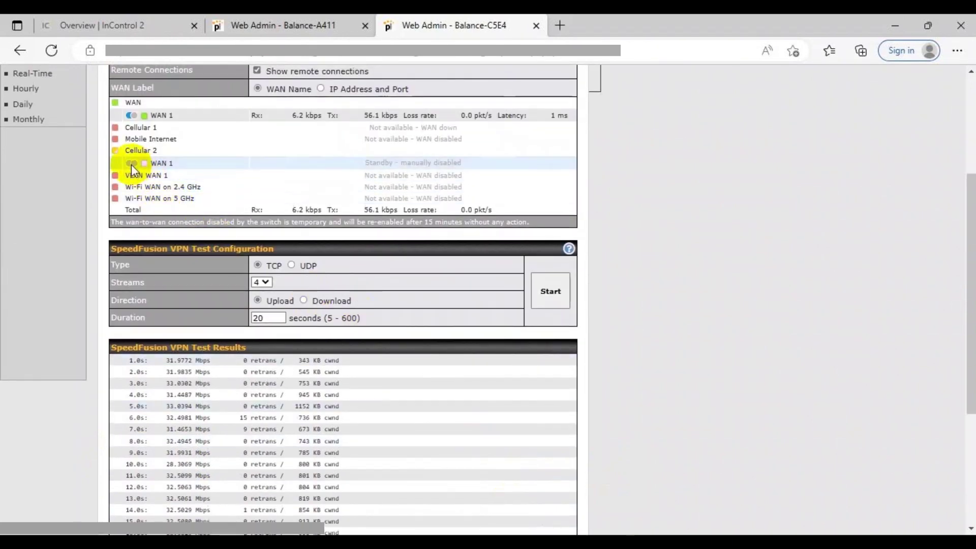
left_click(132, 164)
left_click(131, 116)
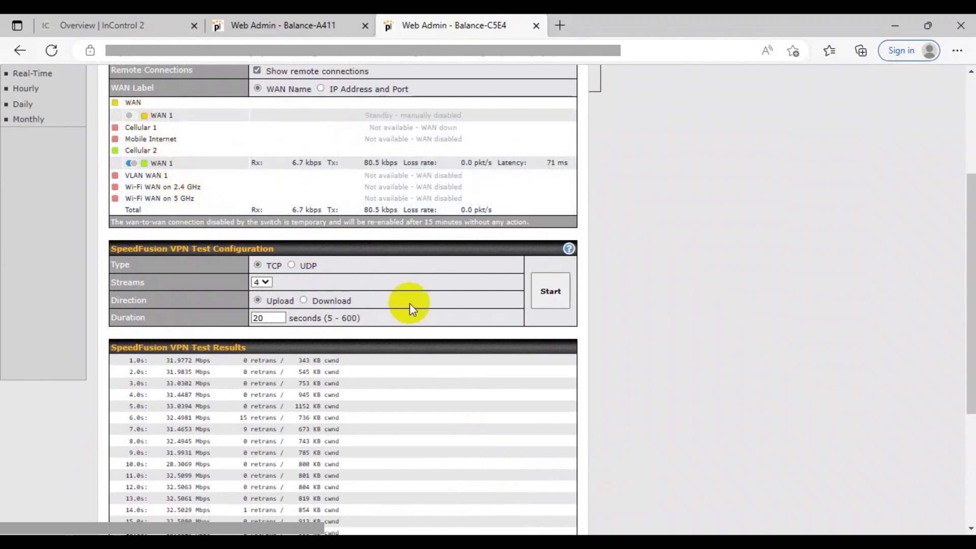
left_click(557, 300)
scroll(617, 397, "down", 2)
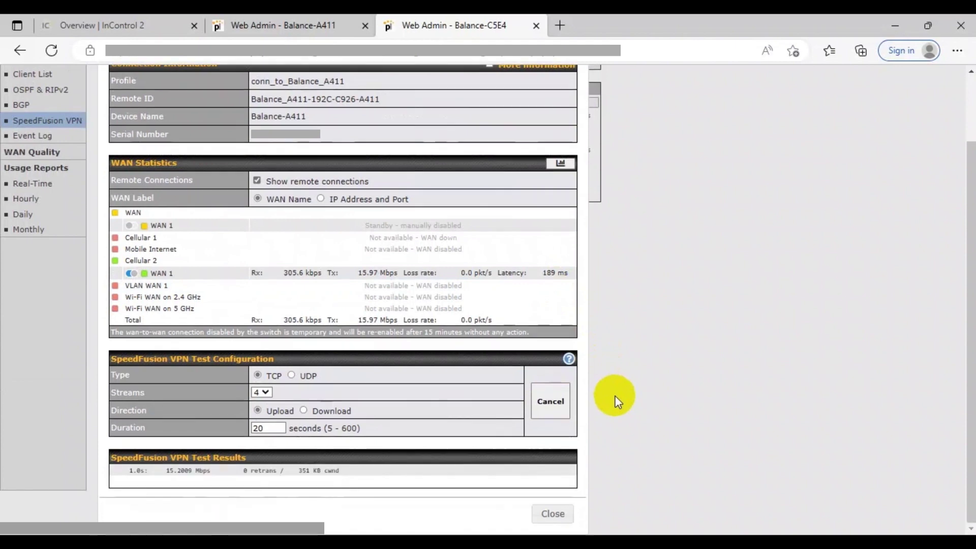
scroll(665, 429, "down", 3)
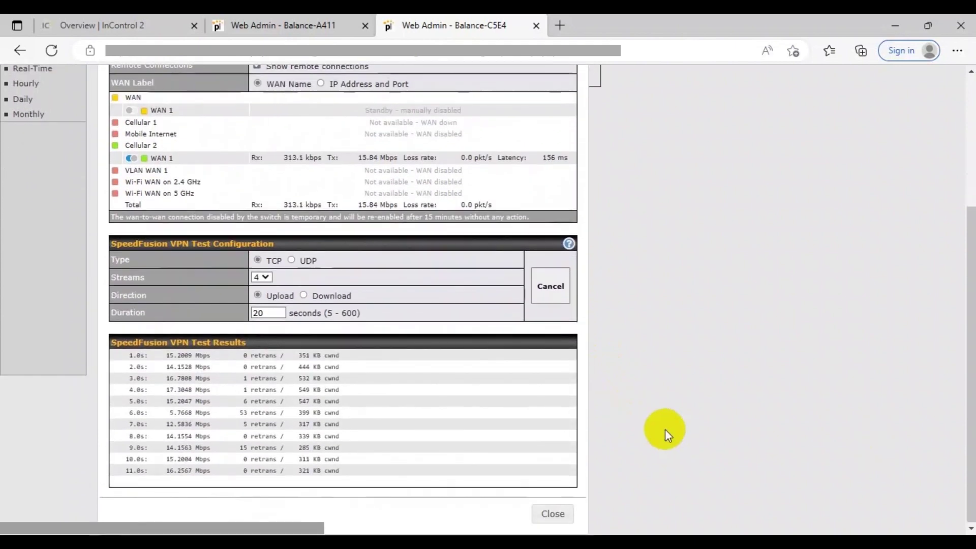
scroll(665, 430, "down", 3)
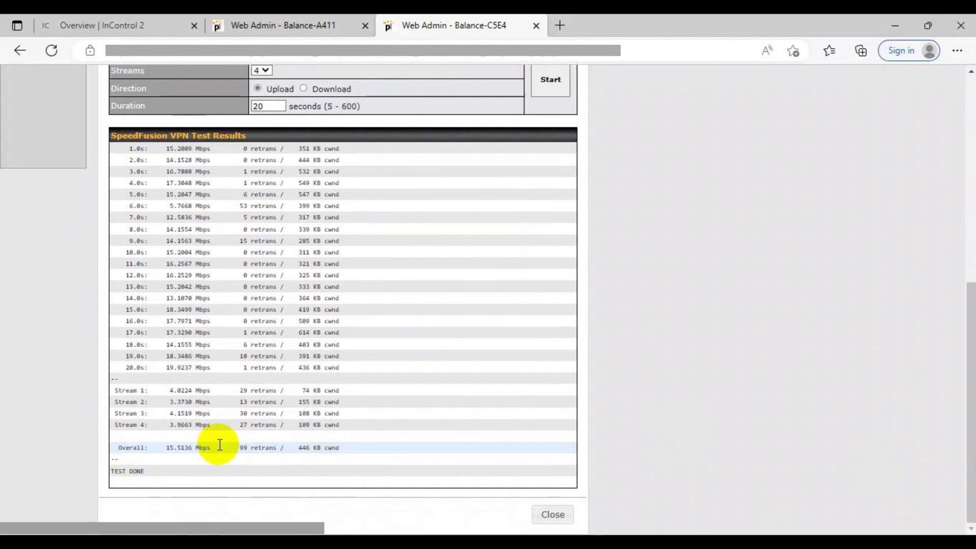
scroll(568, 483, "up", 6)
Step: Re-enable the standby WAN 1 link and rerun the SpeedFusion VPN test, reaching 44.6103 Mbps
scroll(568, 474, "up", 1)
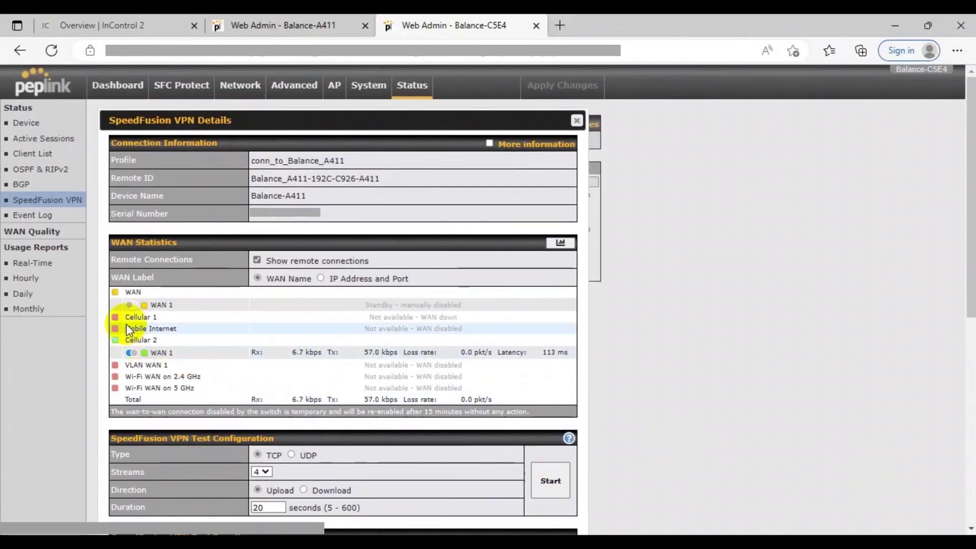
left_click(131, 305)
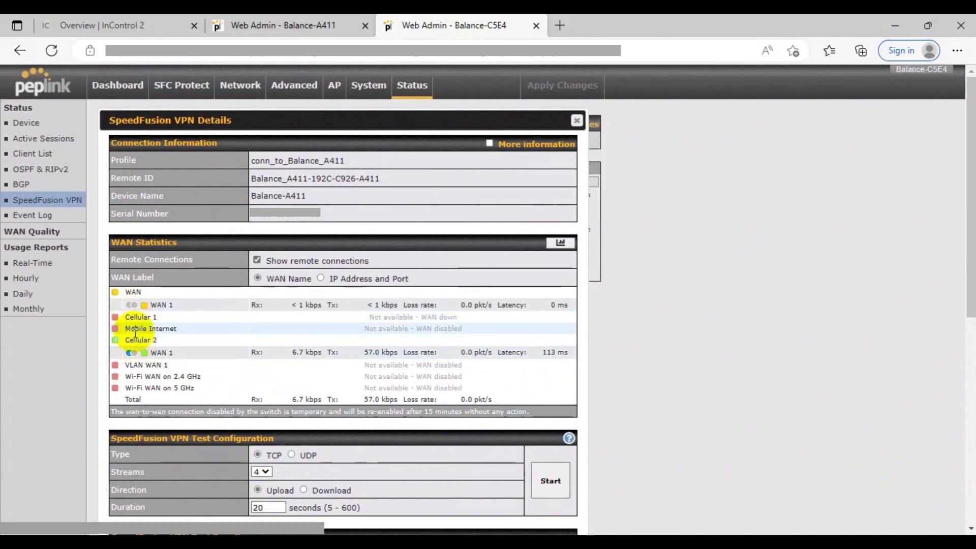
scroll(548, 380, "down", 4)
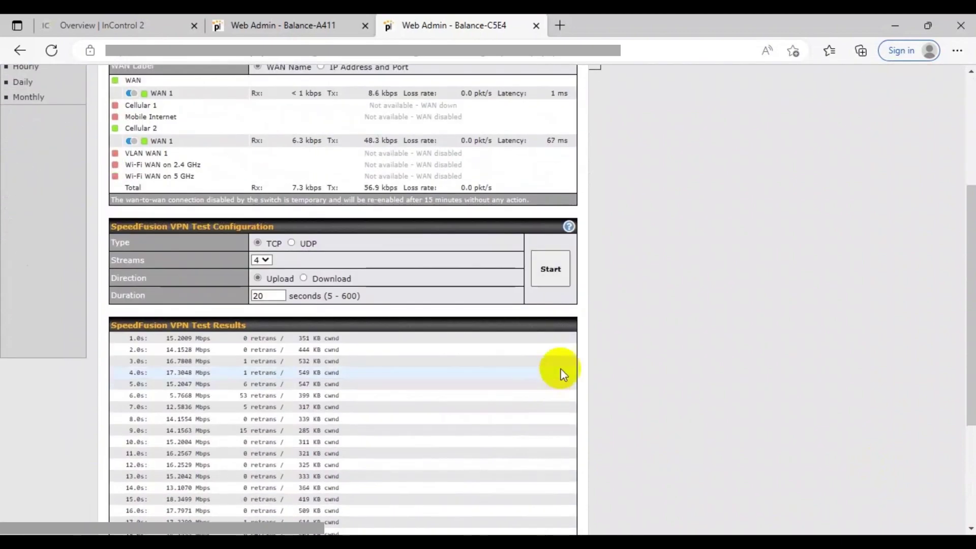
left_click(554, 277)
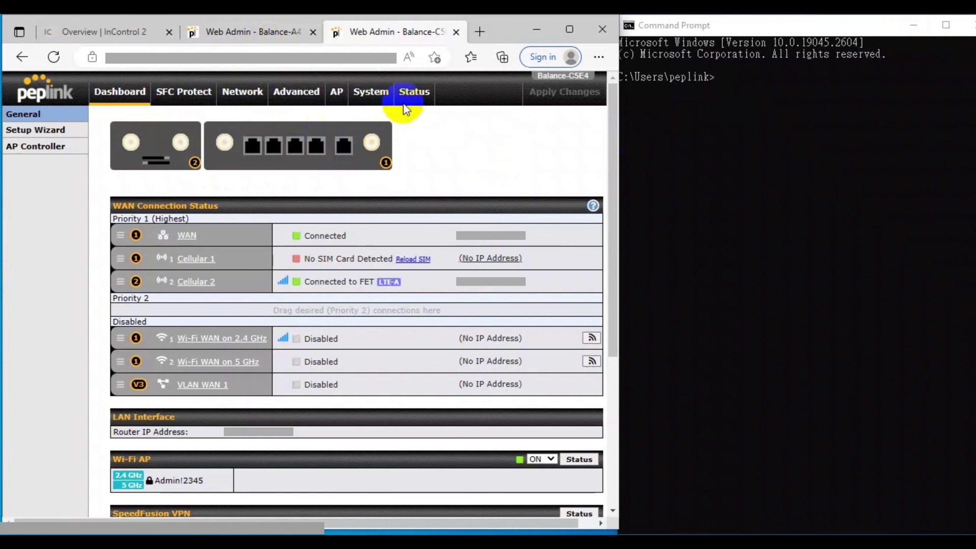
Step: View the connected clients list under Status on the Balance-A411 admin page
left_click(272, 35)
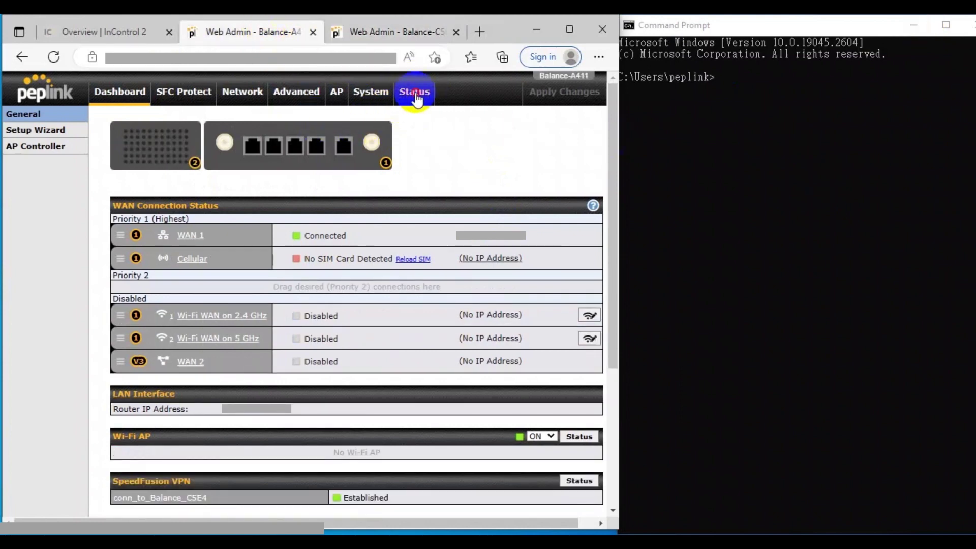
left_click(420, 97)
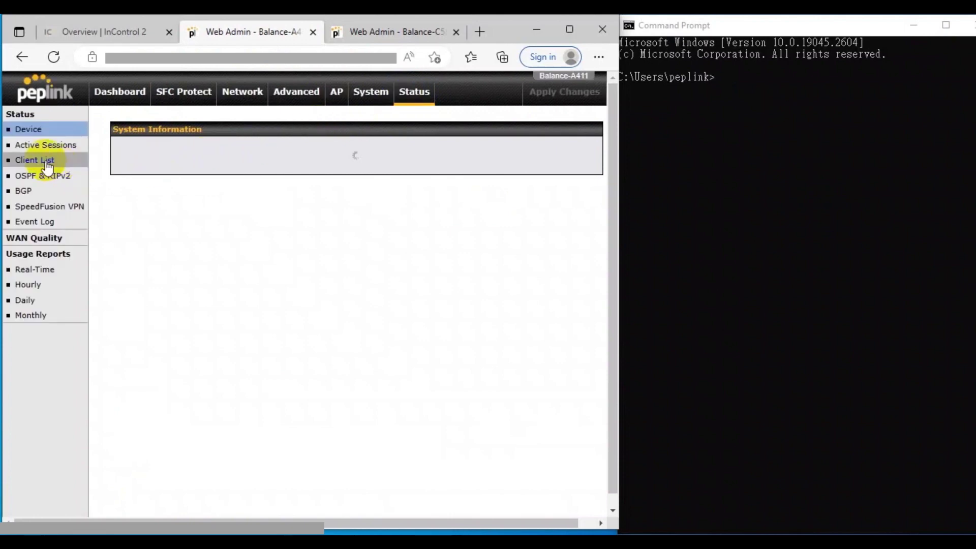
left_click(47, 162)
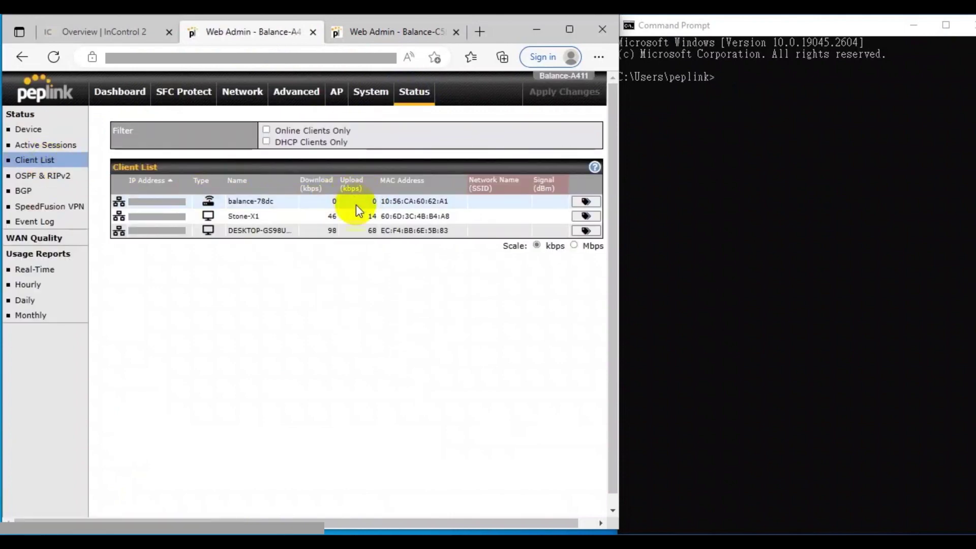
Step: Run ipconfig in Command Prompt to show the PC's IP configuration
left_click(891, 394)
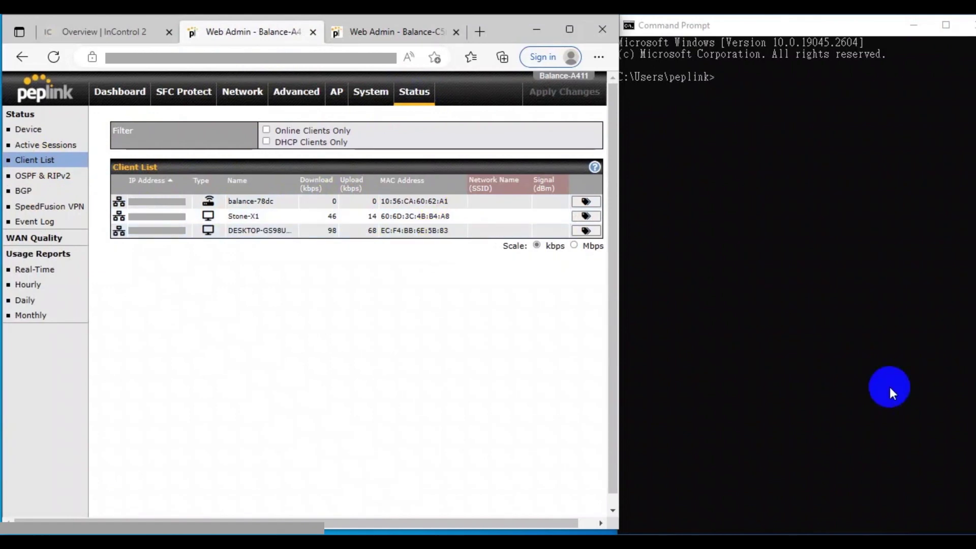
left_click(722, 78)
type("ipconfig")
key("Return")
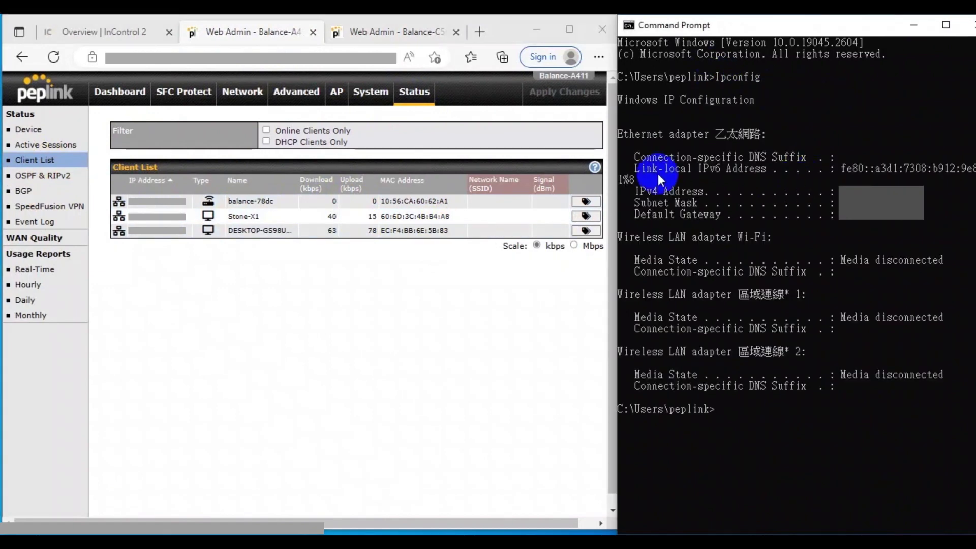
Step: Open the Balance-A411 event log and traceroute the remote address, completing in two hops
left_click(58, 221)
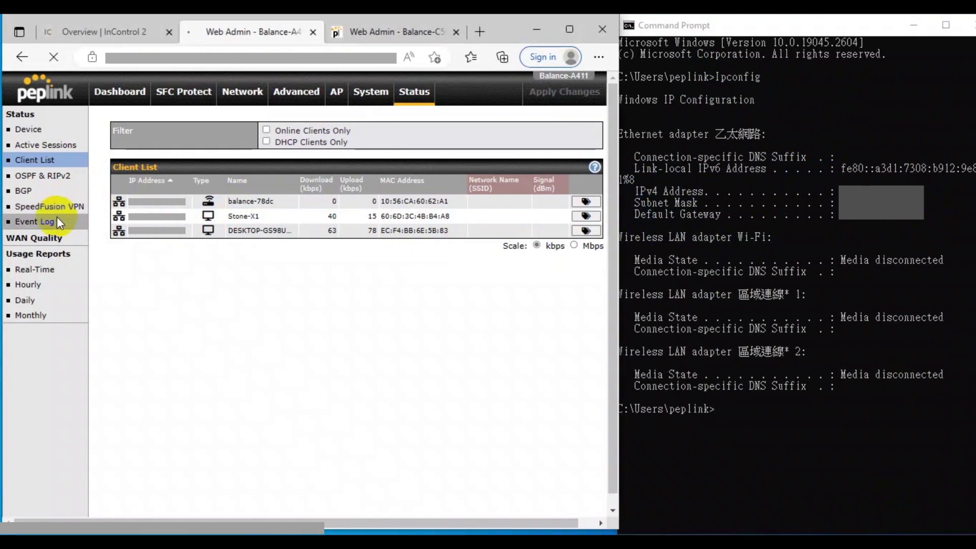
left_click(787, 347)
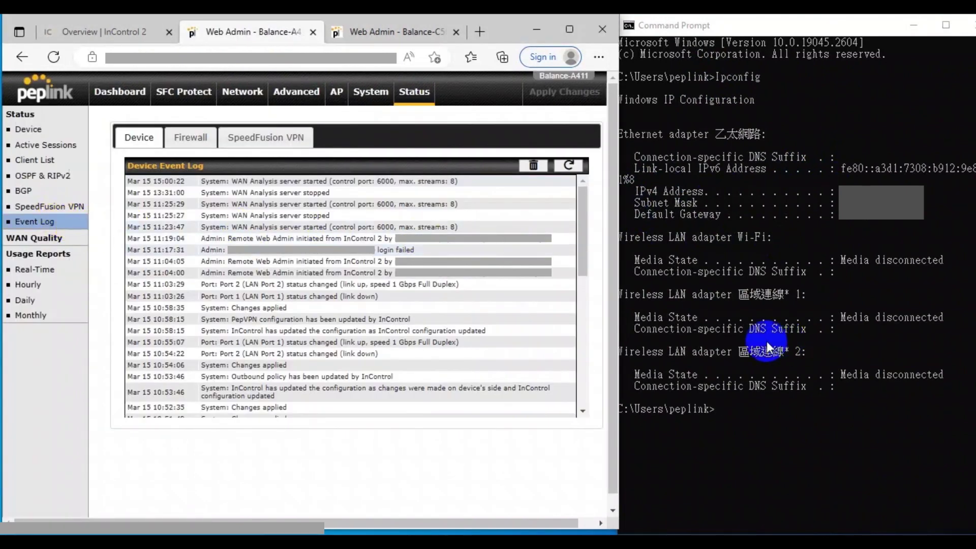
right_click(734, 414)
key("Return")
left_click(682, 294)
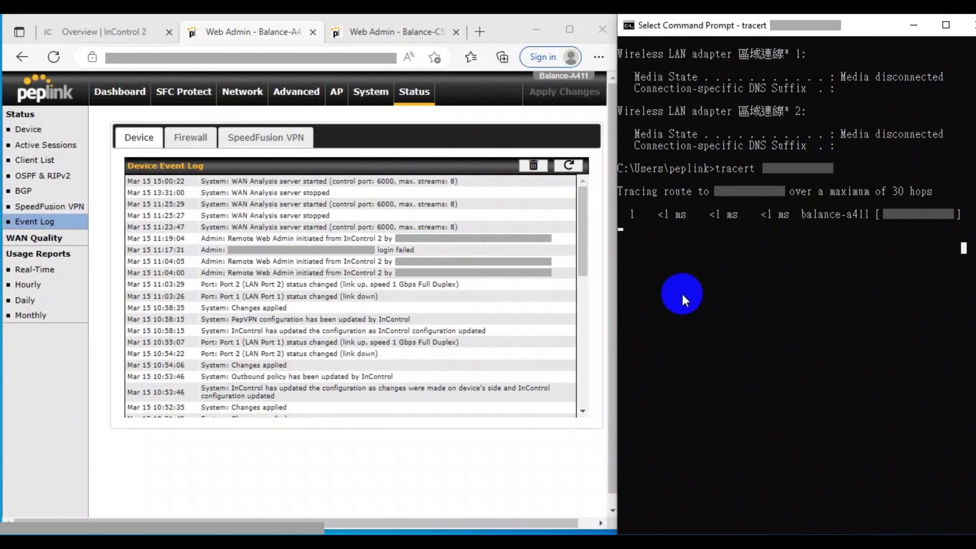
right_click(683, 294)
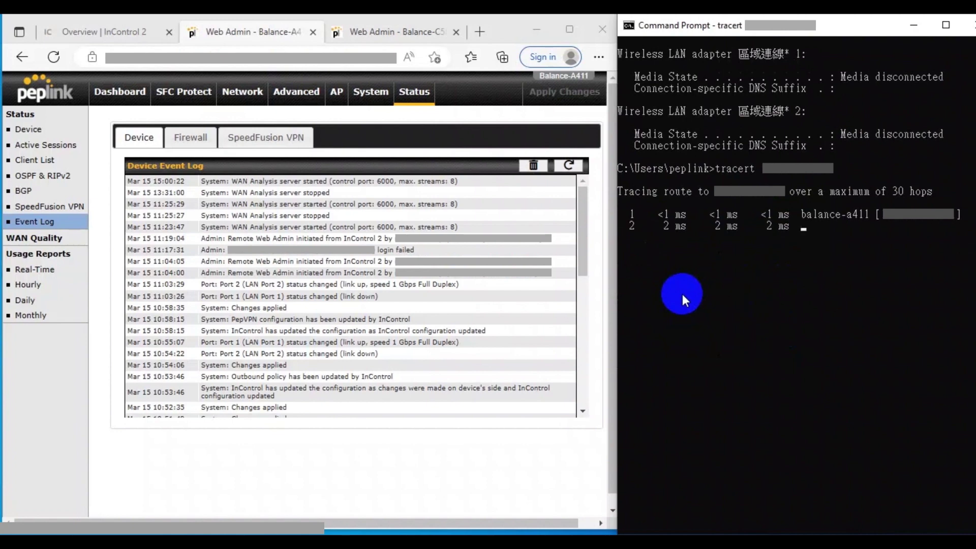
key("Return")
key("Return")
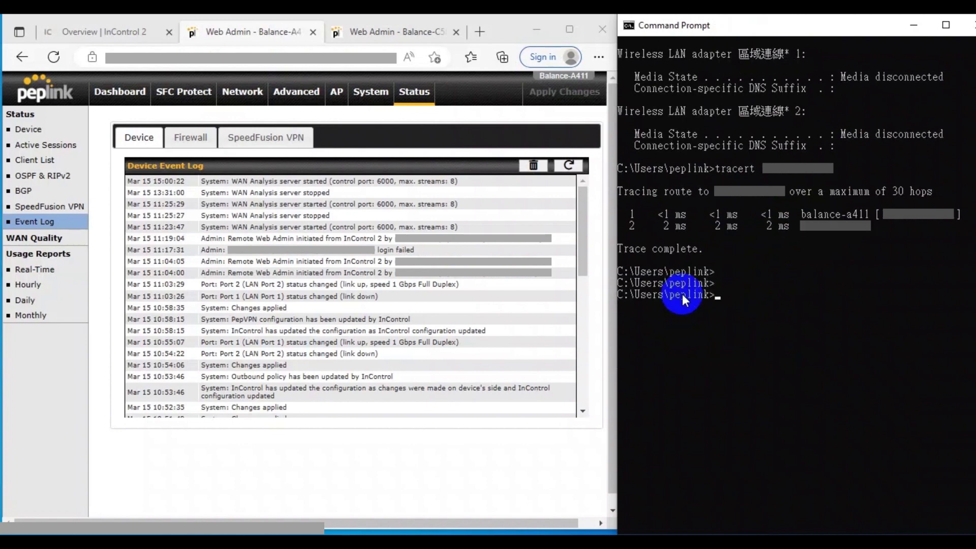
Step: Start a continuous ping (ping -t) to the remote address, returning 32-byte replies
left_click(730, 306)
right_click(730, 306)
key("Return")
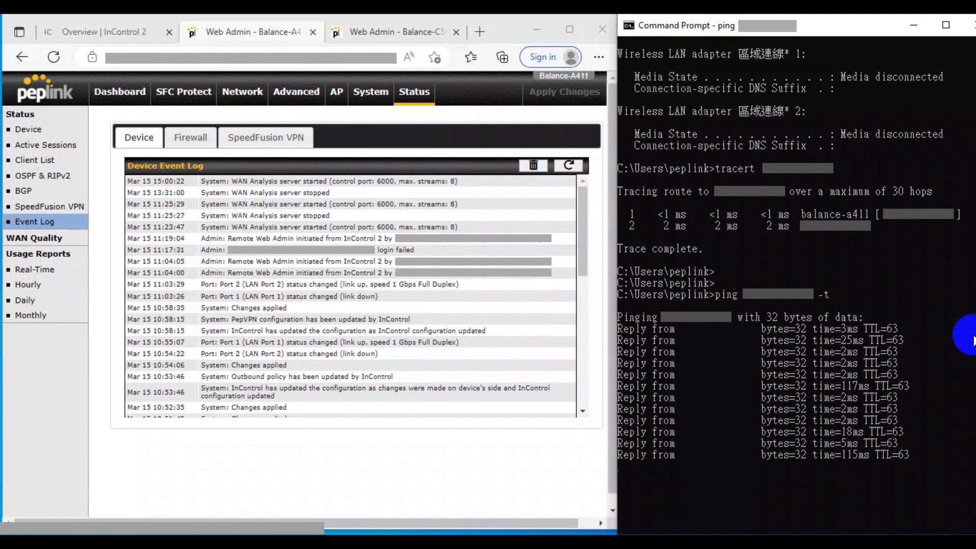
Step: Refresh the device event log repeatedly and check the SpeedFusion VPN event log
left_click(570, 166)
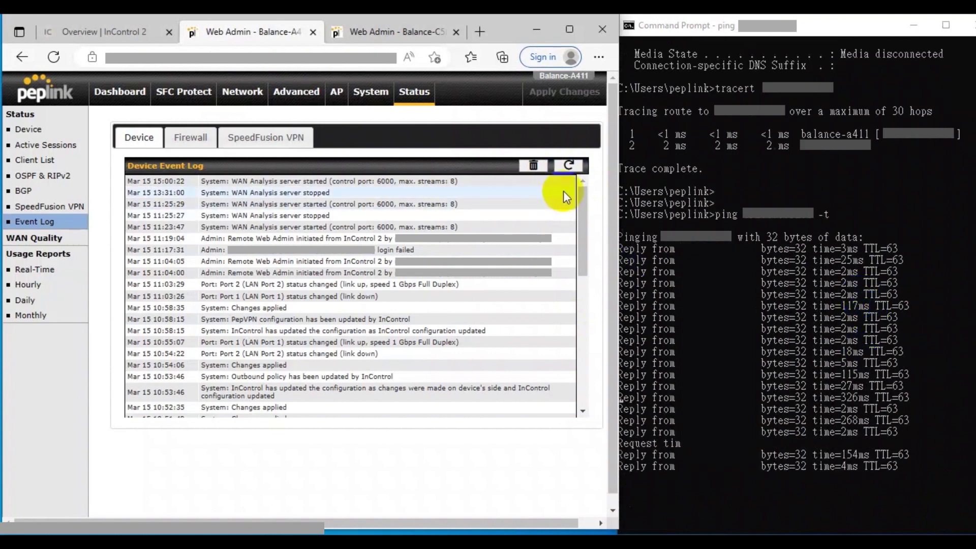
left_click(572, 167)
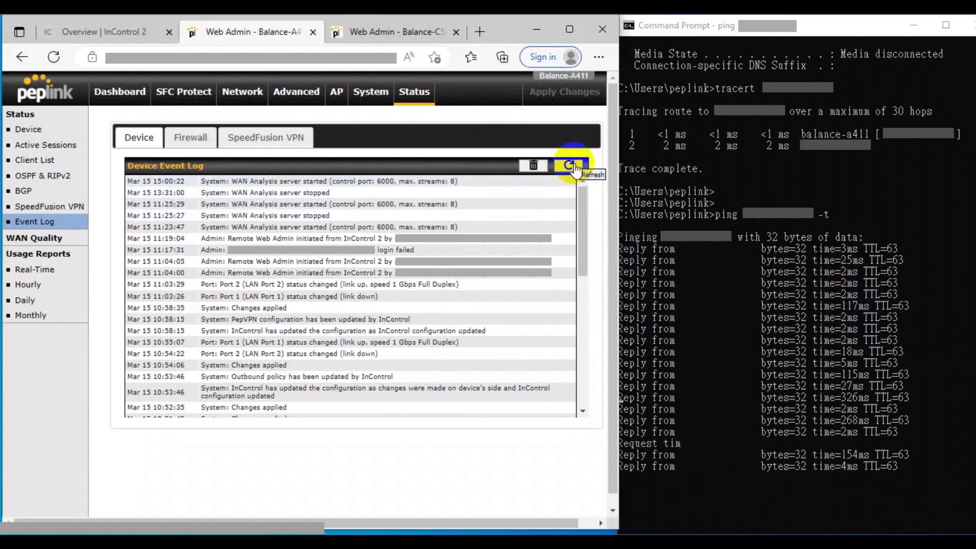
left_click(568, 167)
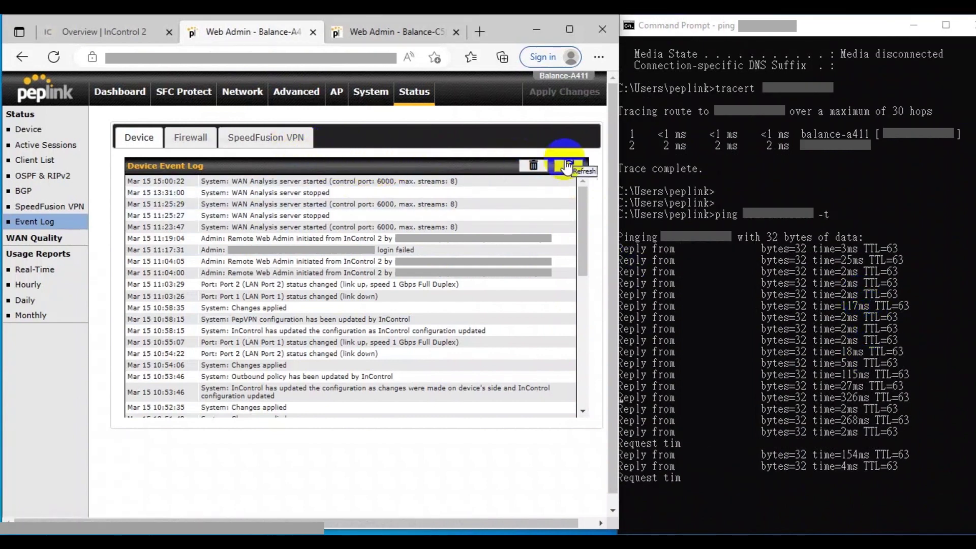
left_click(569, 169)
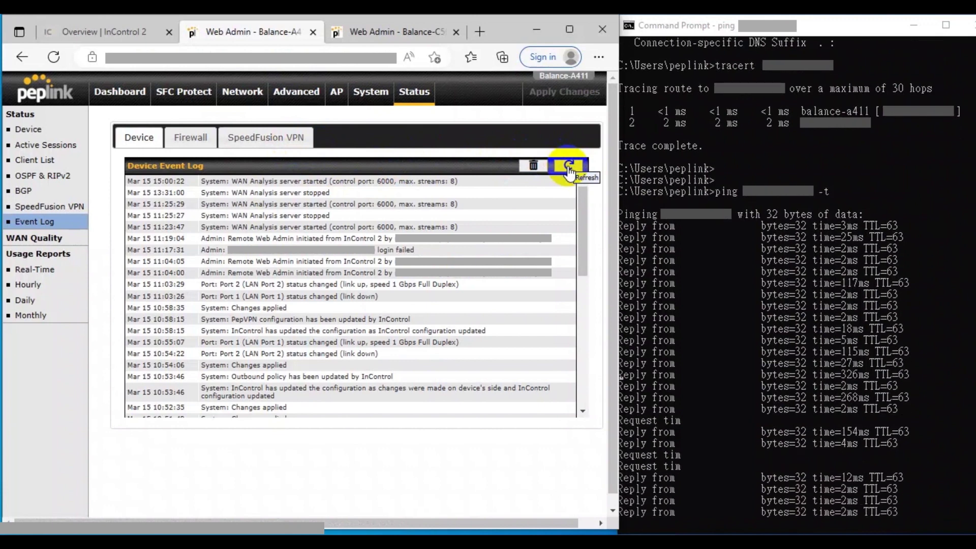
left_click(266, 138)
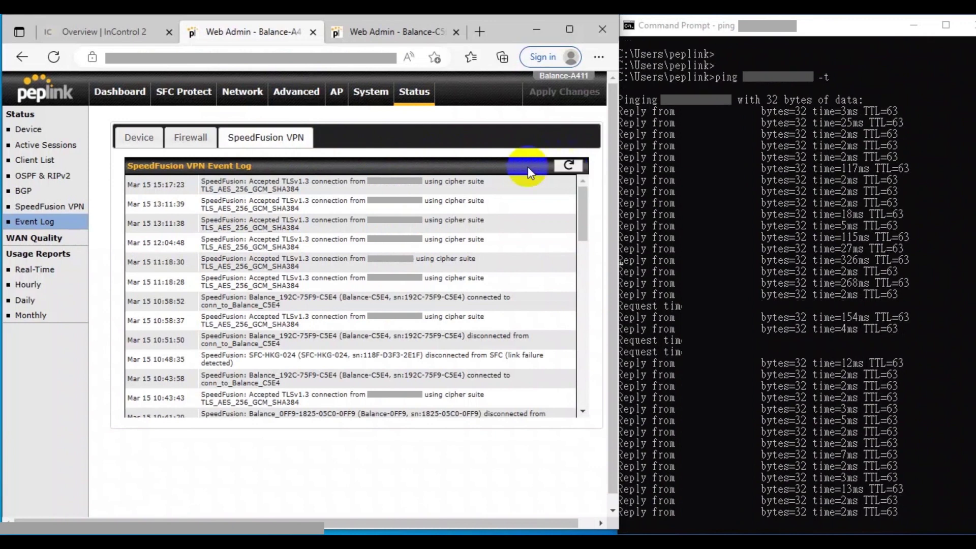
left_click(139, 137)
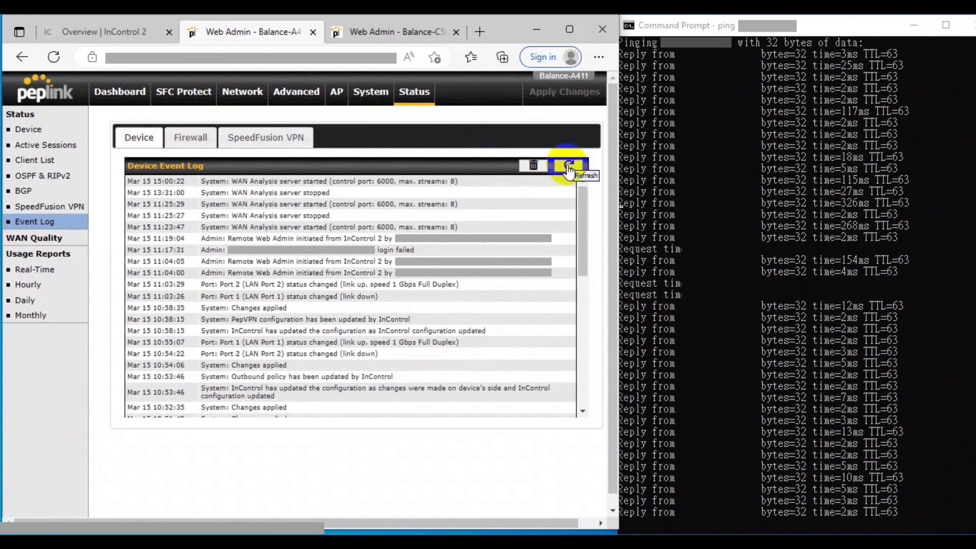
Step: Refresh the event log again, then stop the ping with Ctrl+C: 49 sent, 46 received, 6% loss
left_click(568, 168)
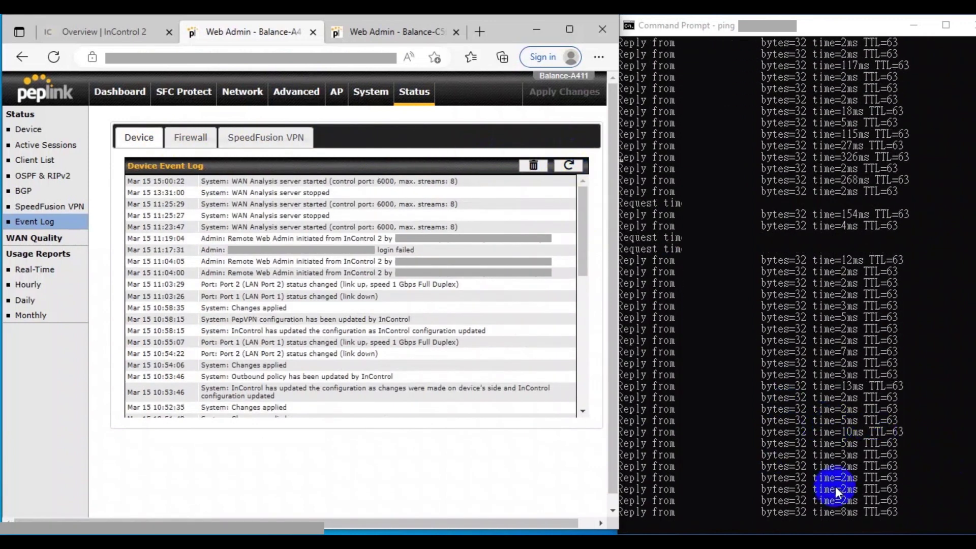
left_click(838, 517)
key("ctrl+c")
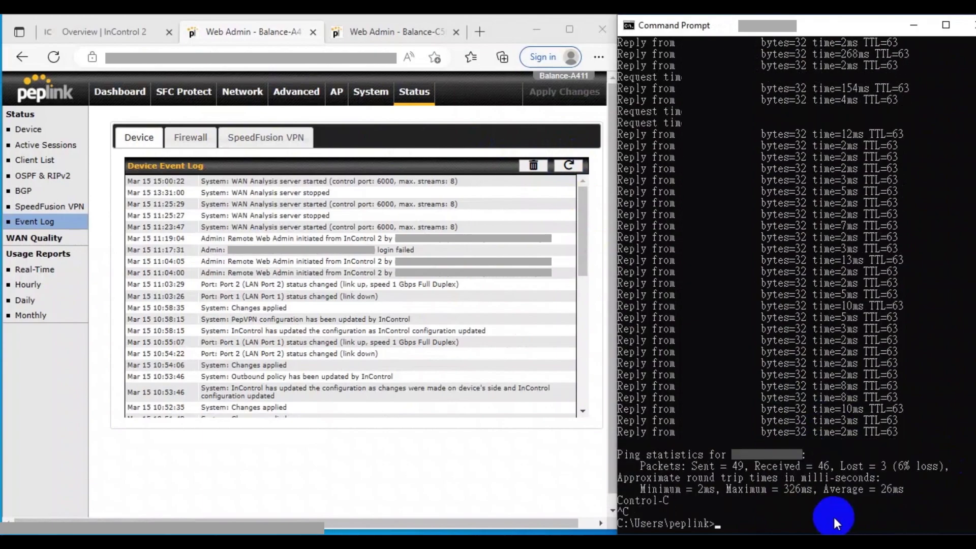